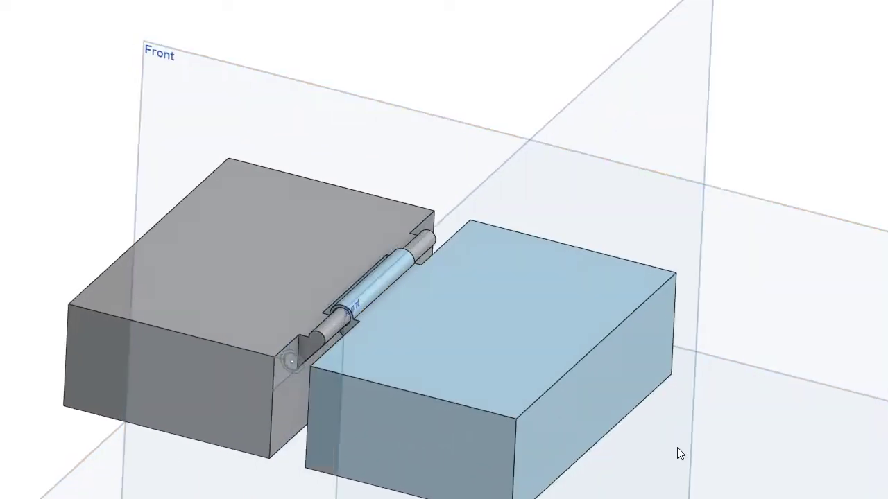
right_click_drag(677, 448, 686, 476)
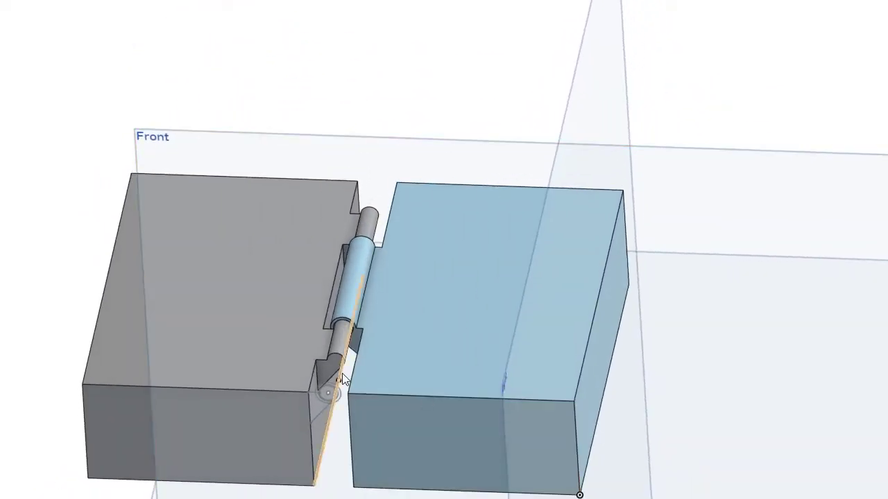
scroll(333, 354, "up", 6)
scroll(355, 338, "down", 4)
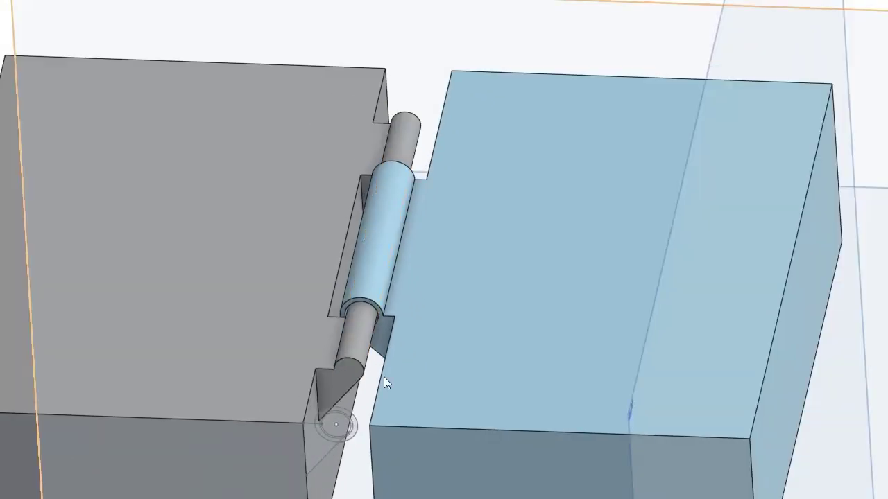
right_click_drag(387, 383, 398, 420)
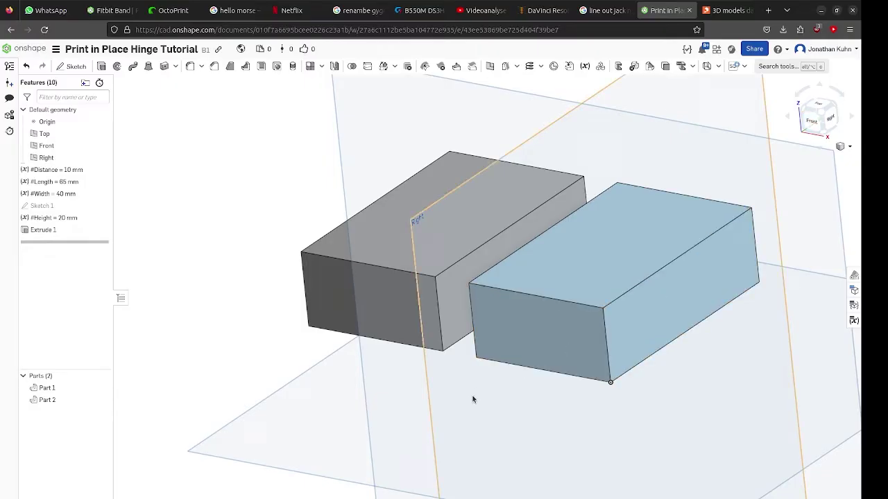
Start a new sketch on the front face of the blue block.
right_click_drag(473, 399, 464, 414)
scroll(510, 419, "down", 3)
key("shift+1")
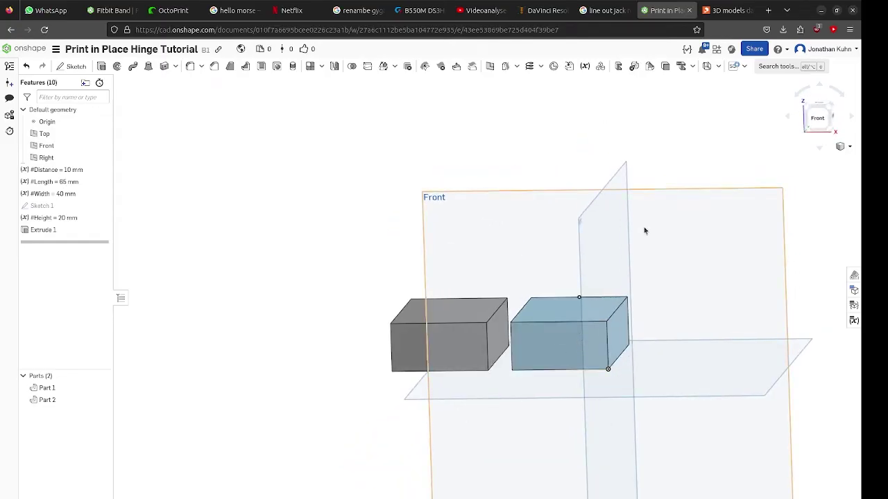
left_click(815, 110)
right_click_drag(724, 339, 721, 306)
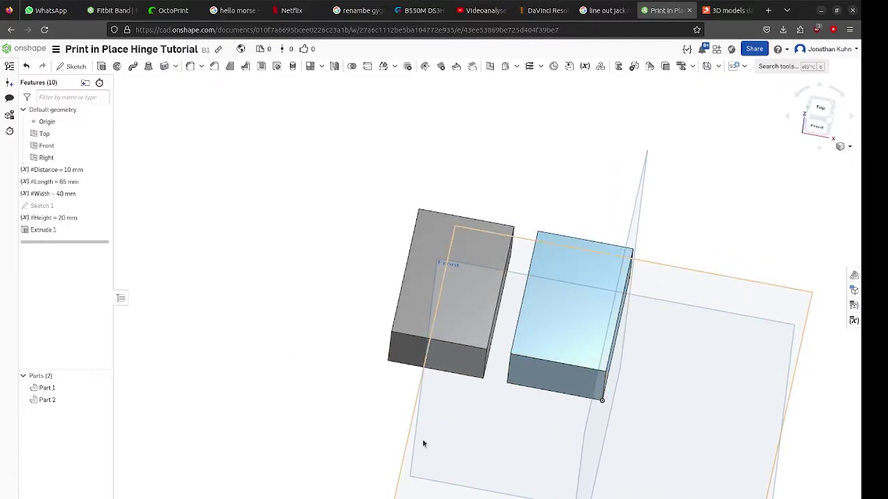
left_click(817, 126)
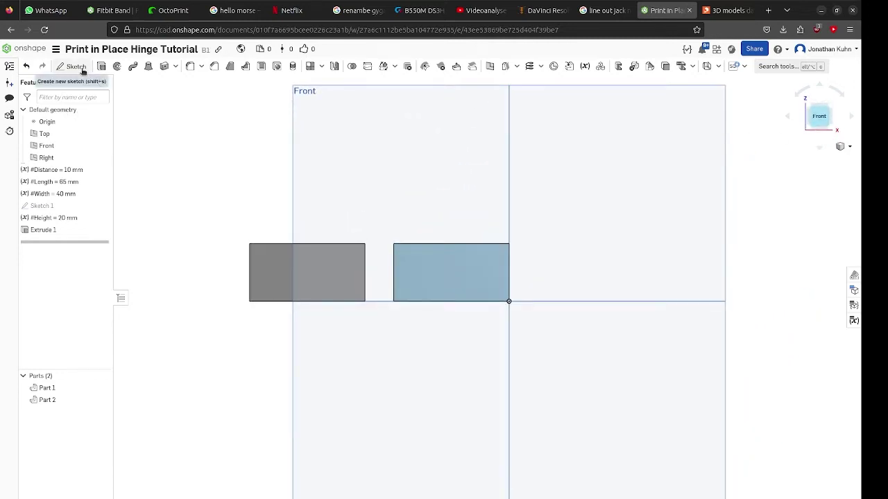
left_click(77, 67)
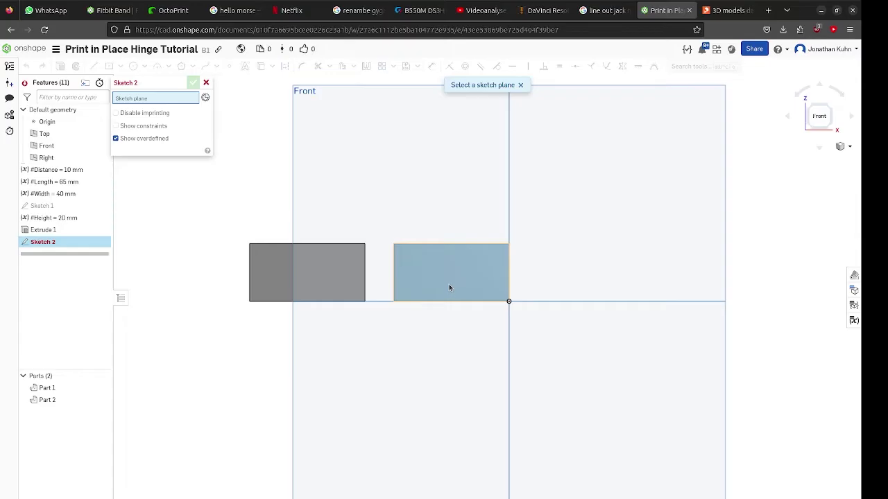
key("shift+7")
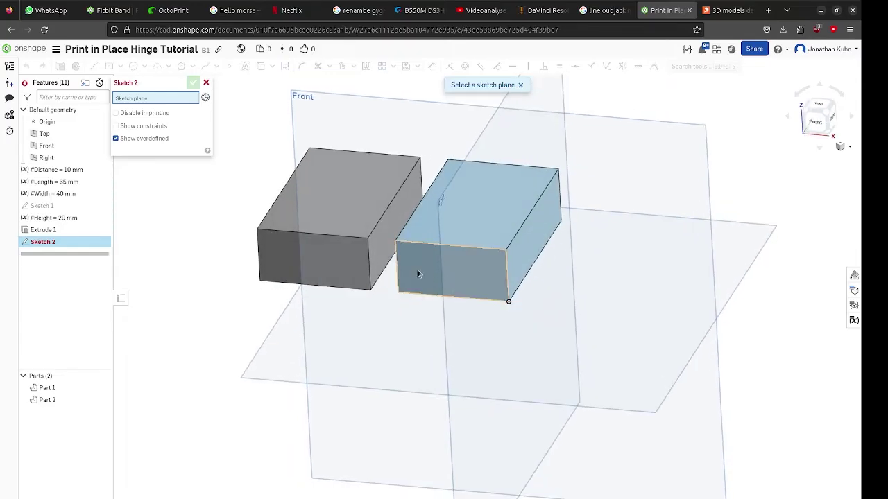
left_click(420, 276)
key("n")
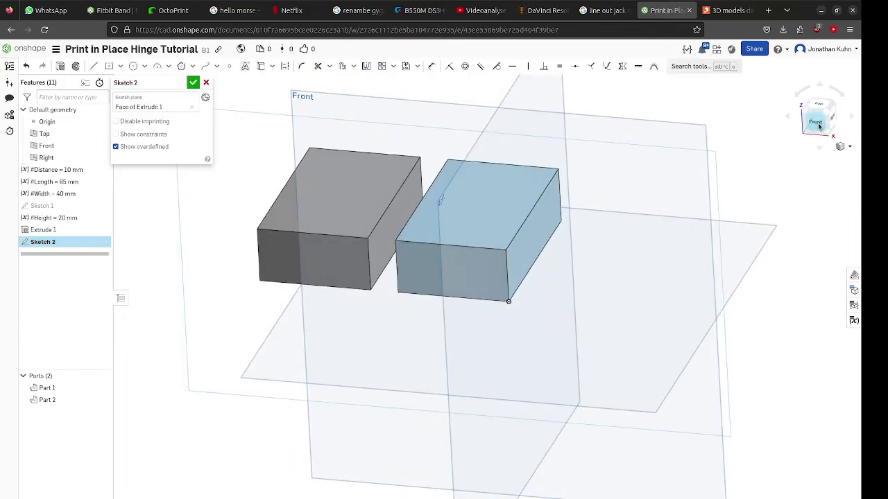
Sketch a circle centred in the gap between the two blocks, level with their top edges.
scroll(194, 177, "up", 4)
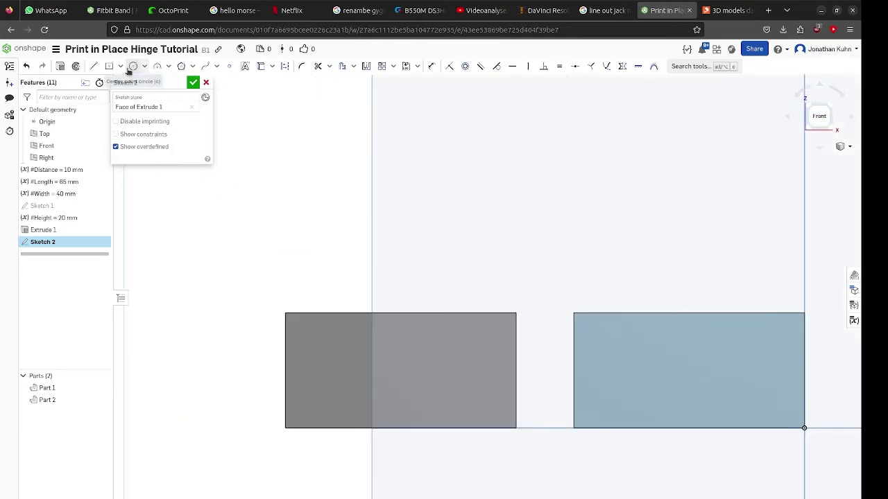
scroll(544, 313, "up", 5)
left_click(540, 313)
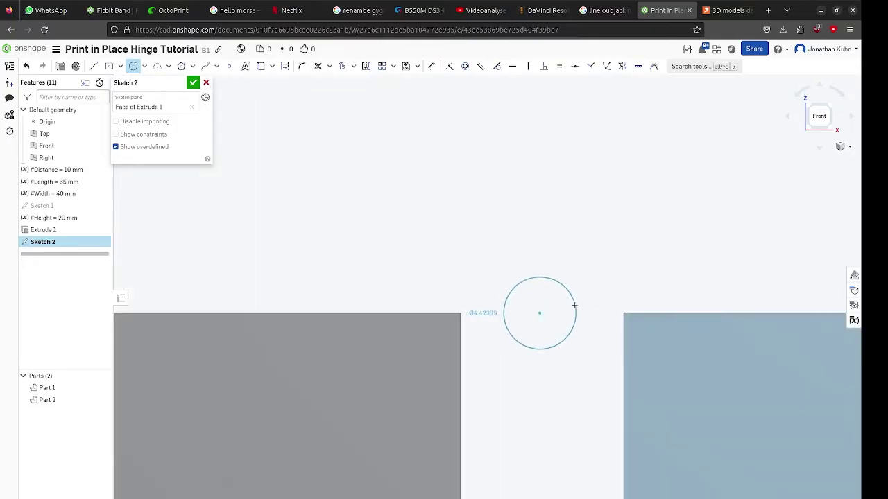
left_click(581, 313)
Dimension the circle's centre 5 mm horizontally from the blue block's facing side edge.
key("d")
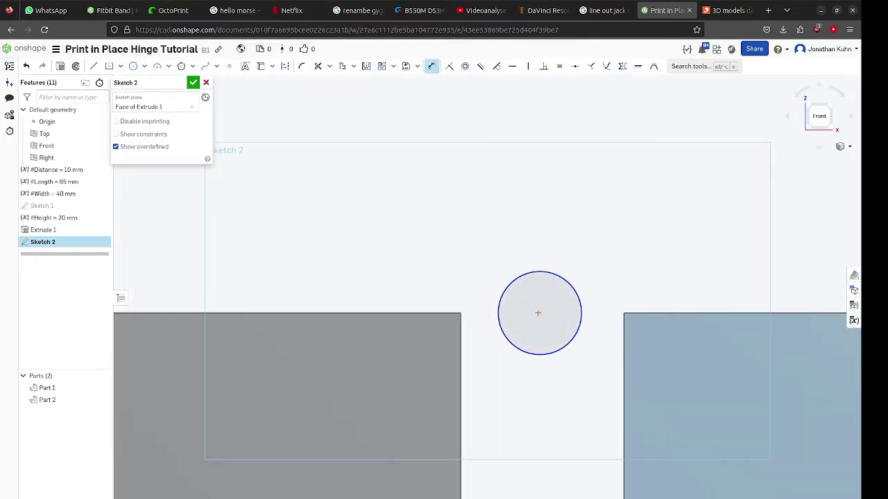
left_click(624, 314)
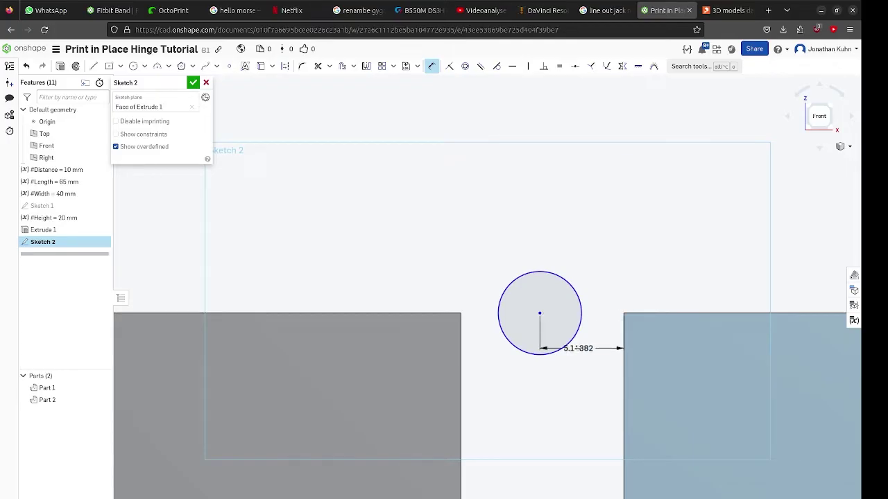
left_click(586, 364)
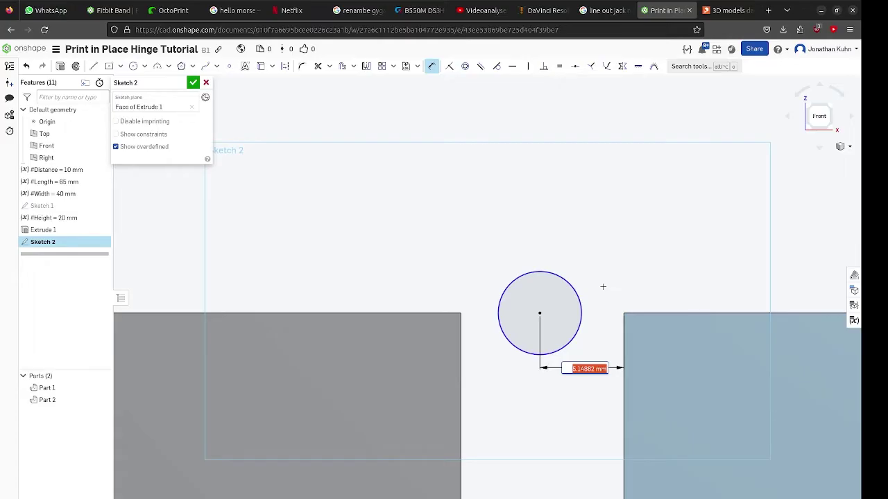
type("D")
key("Return")
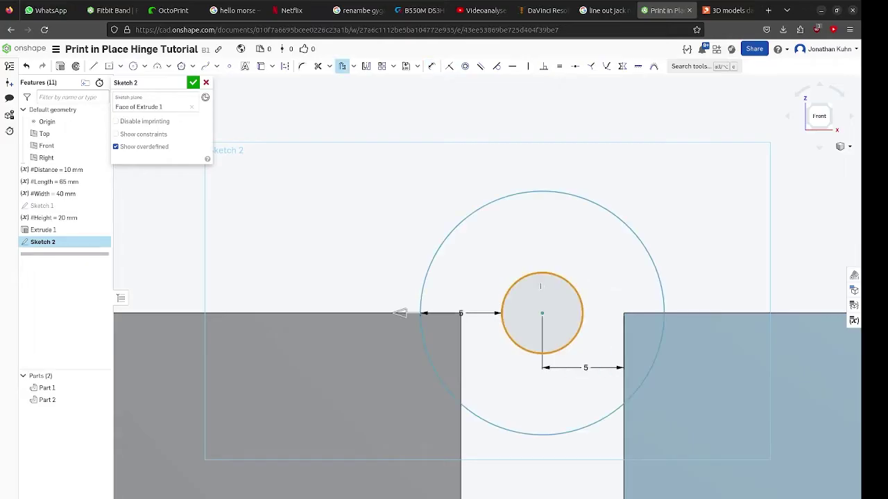
Offset the circle outward by 0.2 mm and dimension the inner circle's diameter to 4 mm.
left_click(418, 312)
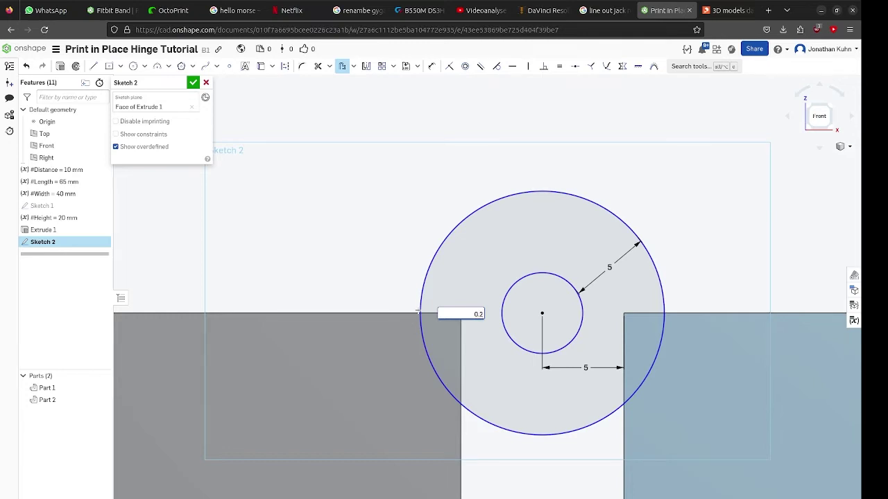
key("Return")
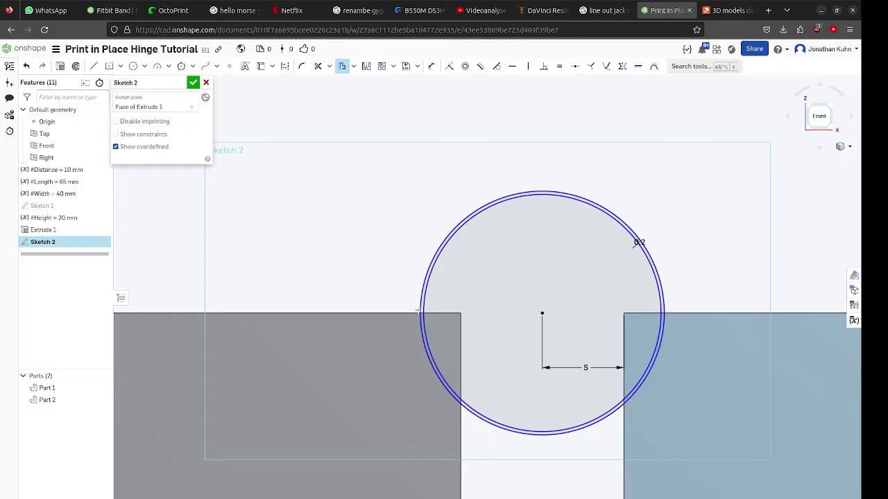
key("d")
scroll(652, 261, "up", 1)
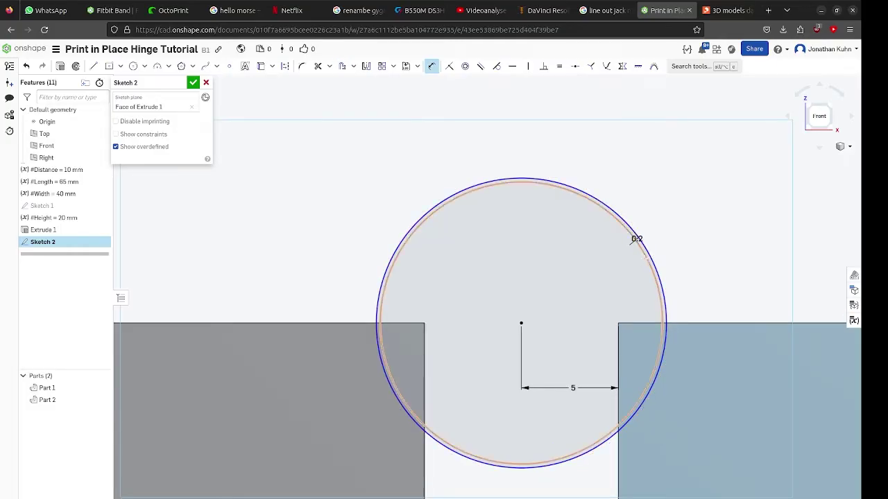
left_click(647, 258)
left_click(565, 280)
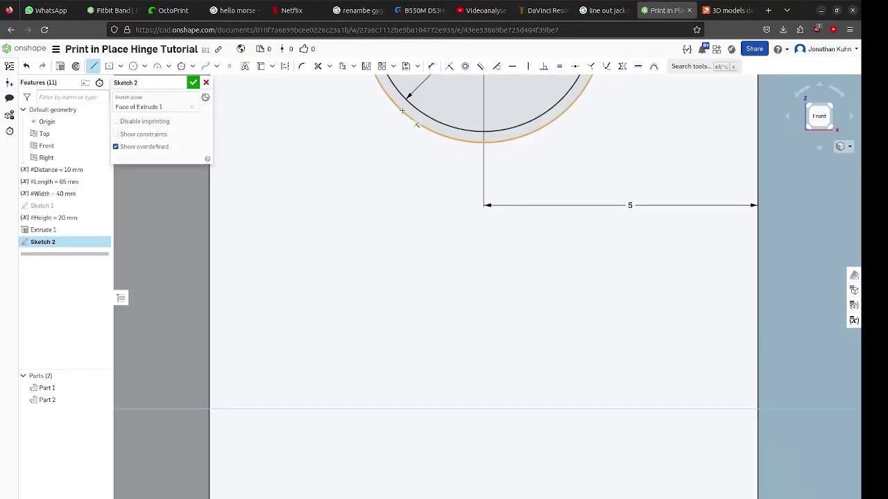
Sketch a diagonal line about 9 mm long from the outer circle's lower left to the blue block's side edge, angled 45° to that edge.
left_click(403, 112)
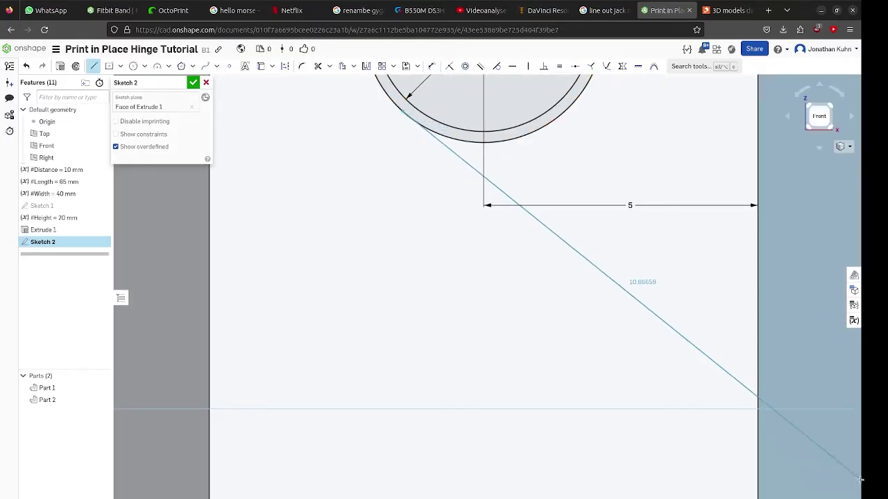
left_click(759, 461)
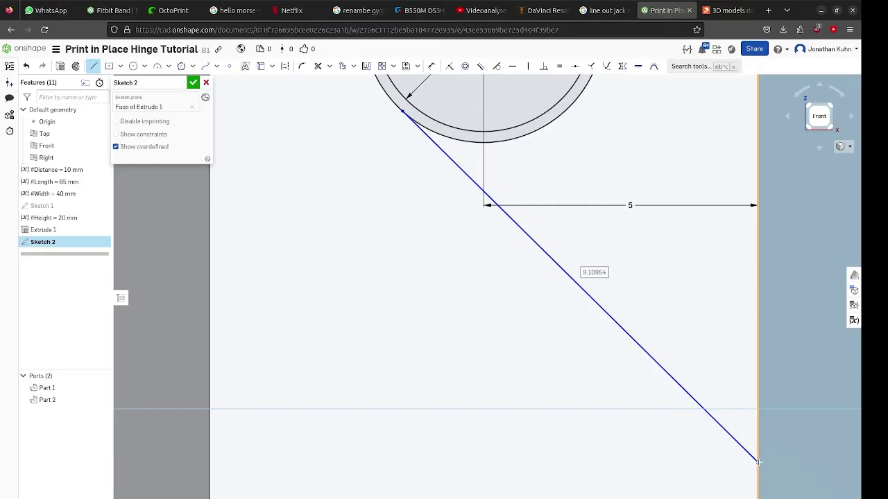
key("d")
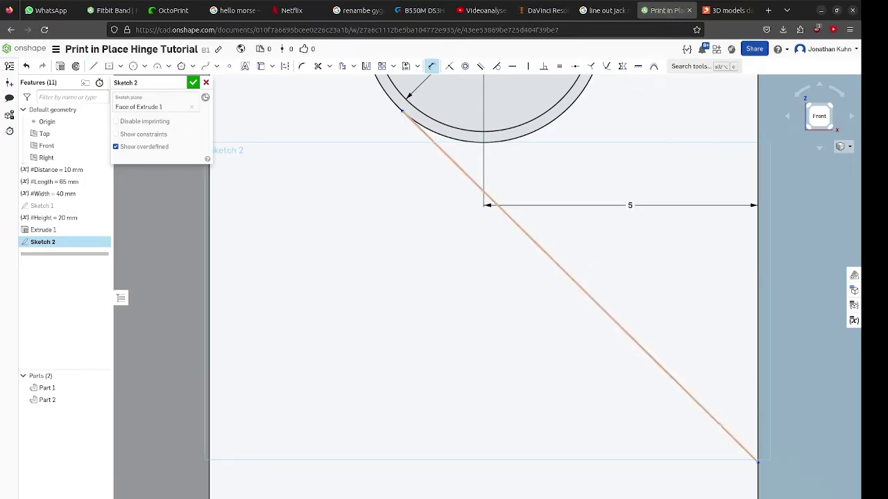
left_click(718, 420)
left_click(758, 378)
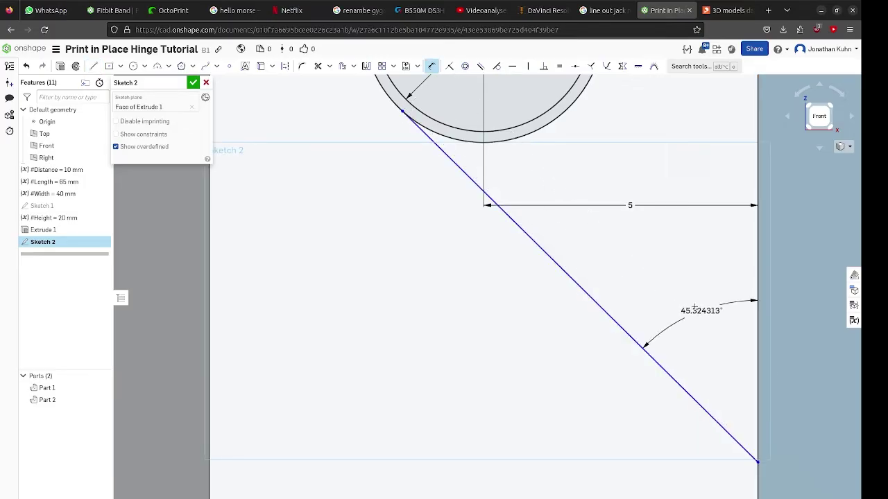
left_click(690, 312)
type("4")
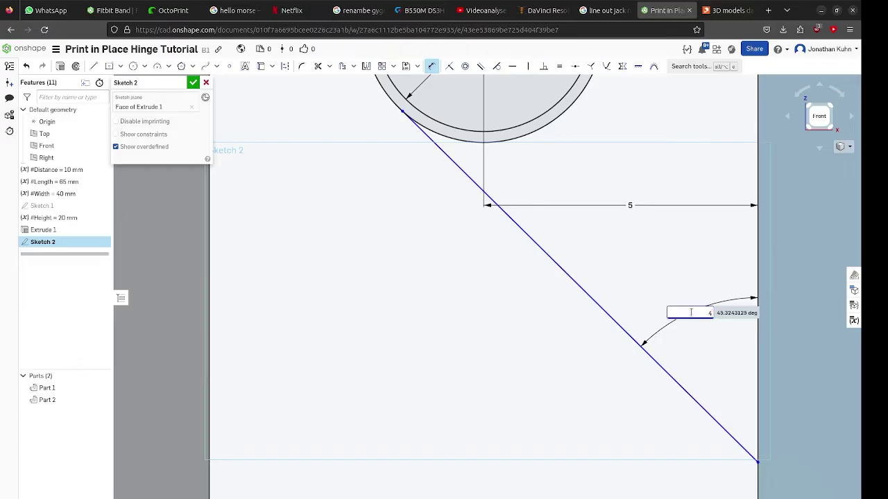
type("5")
key("Return")
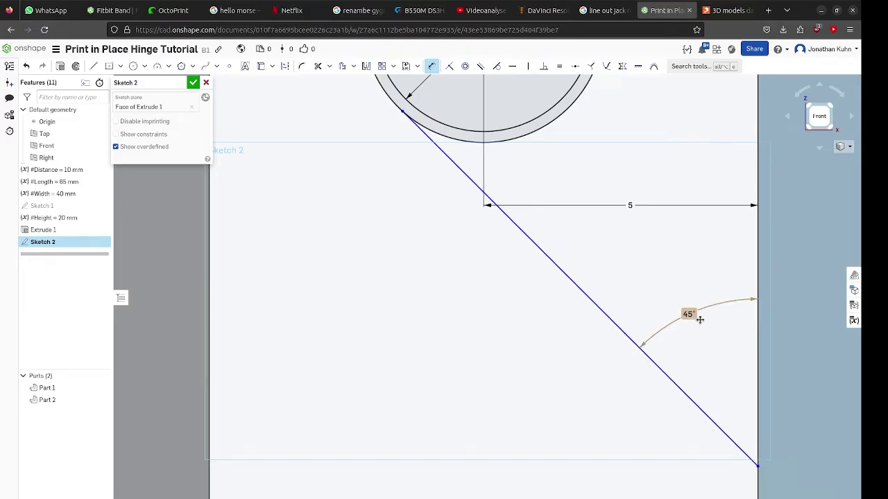
Constrain the 45° line tangent to the outer circle.
scroll(684, 313, "down", 3)
middle_click_drag(632, 300, 560, 398)
scroll(521, 385, "up", 4)
scroll(486, 299, "down", 3)
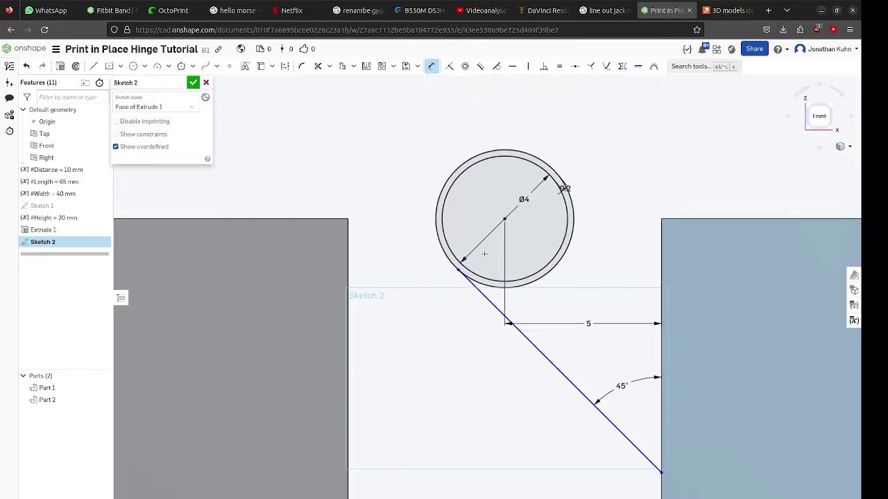
left_click(496, 66)
scroll(458, 298, "up", 3)
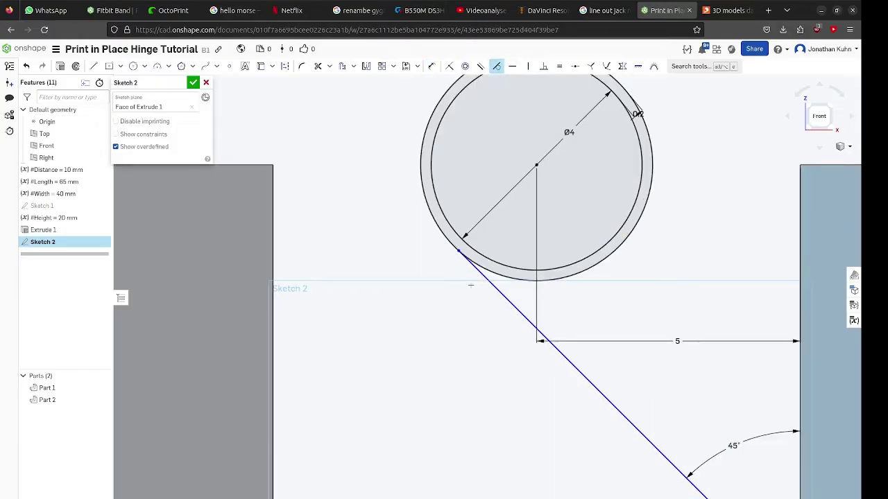
left_click(470, 266)
left_click(480, 262)
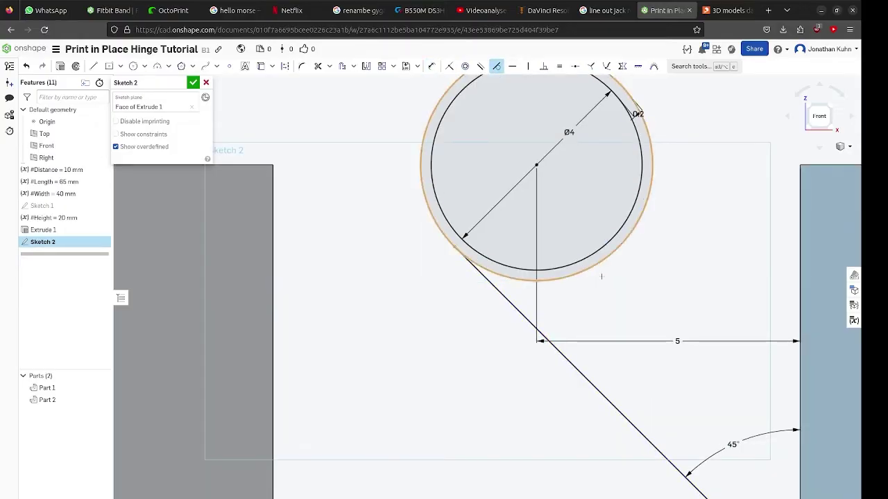
Sketch a horizontal line about 2.8 mm long from the blue block's upper corner to the outer circle, closing the web profile.
middle_click_drag(632, 279, 468, 277)
scroll(468, 276, "down", 2)
scroll(455, 278, "down", 2)
scroll(521, 271, "up", 1)
key("l")
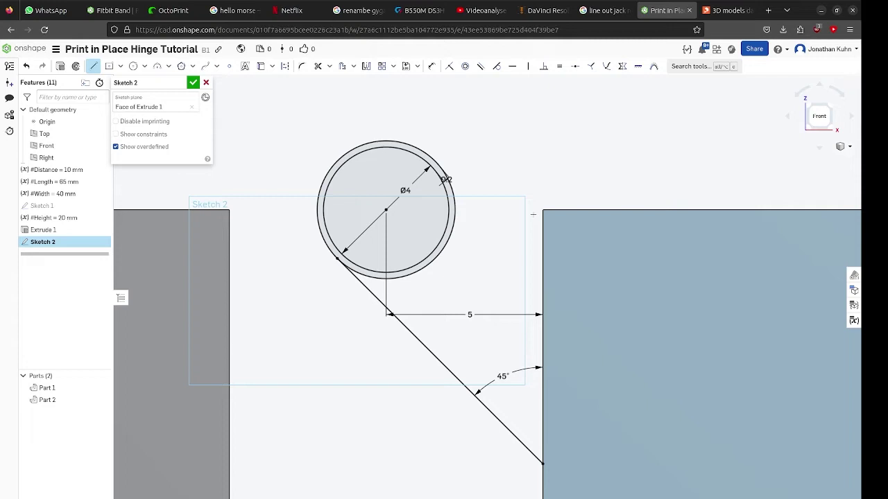
left_click(541, 210)
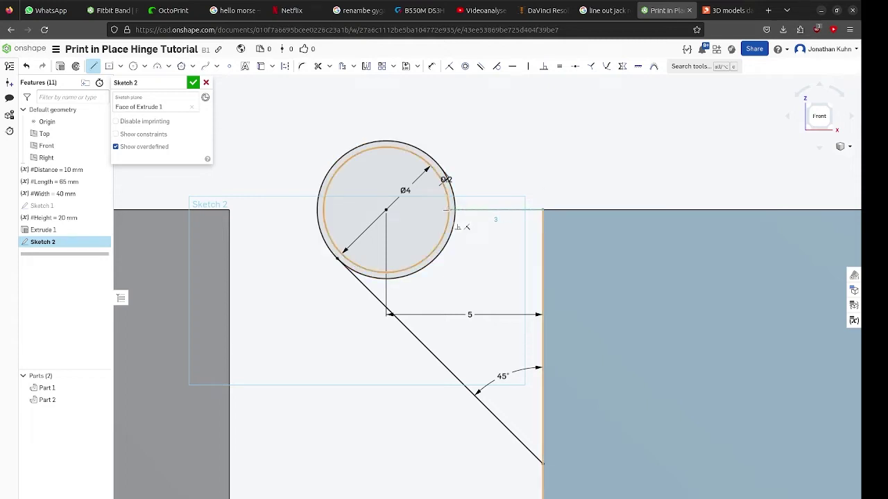
scroll(456, 209, "up", 4)
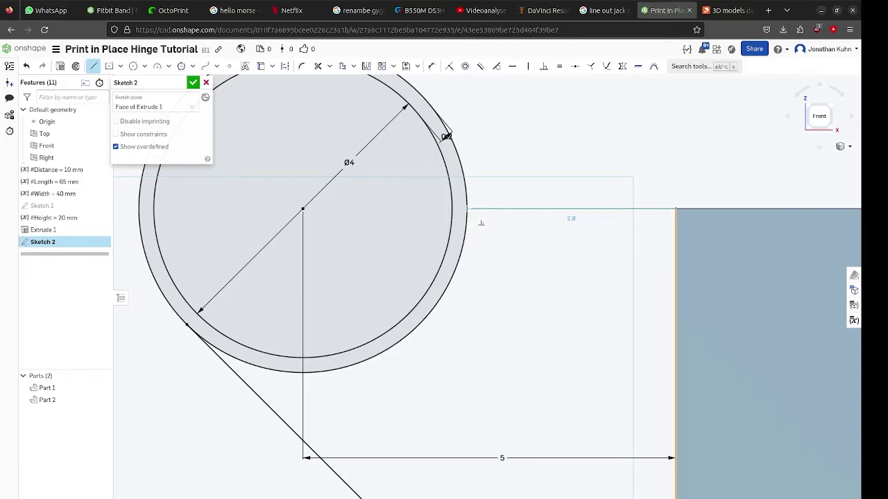
left_click(467, 209)
scroll(501, 375, "down", 4)
key("Escape")
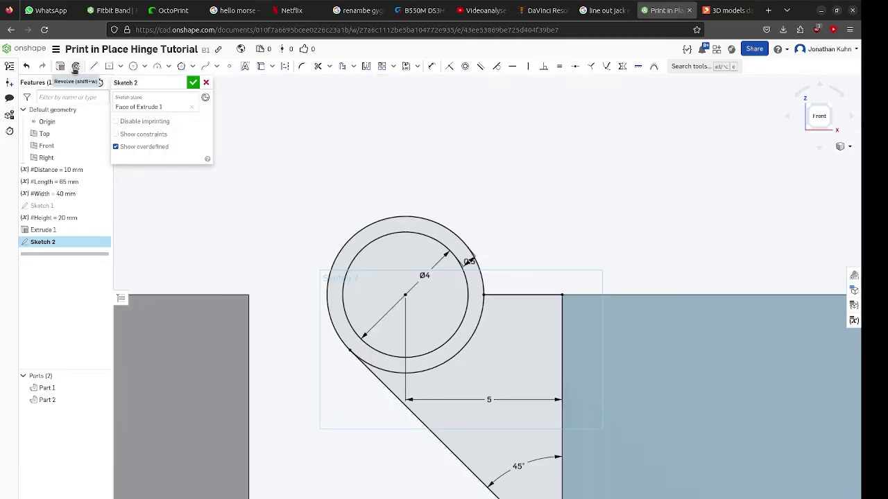
Extrude the barrel ring and the web profile 25 mm symmetrically, with the direction reversed.
left_click(61, 66)
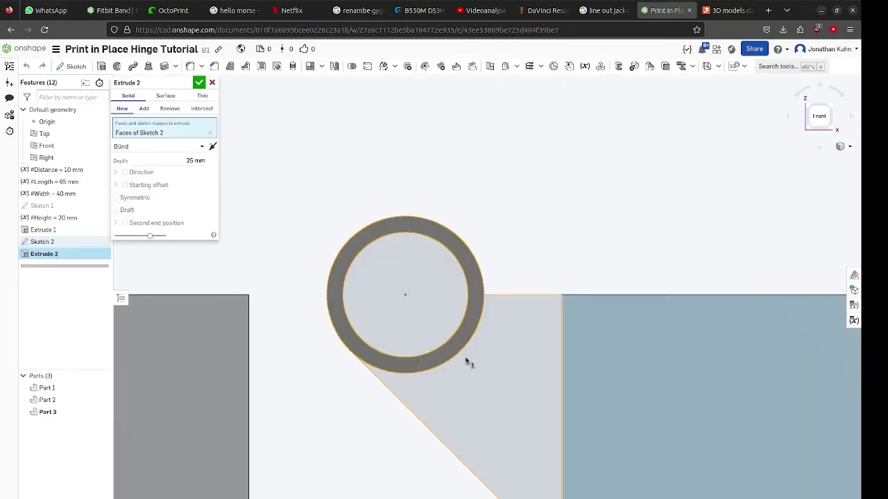
left_click(466, 362)
mouse_move(488, 365)
right_mouse_down()
mouse_move(486, 402)
mouse_move(458, 297)
right_mouse_up()
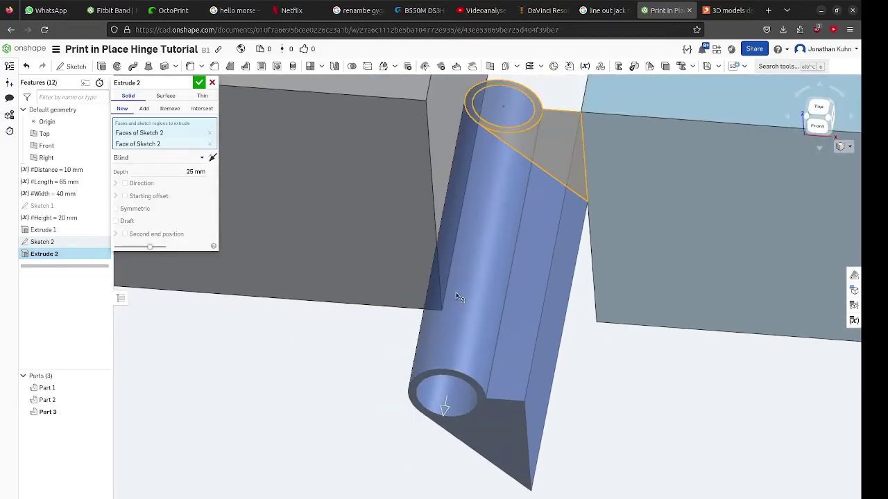
scroll(458, 297, "down", 5)
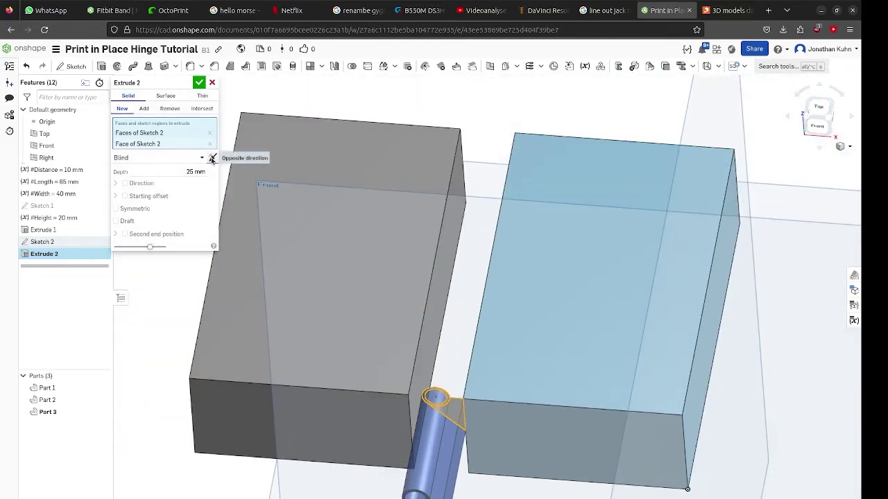
left_click(212, 158)
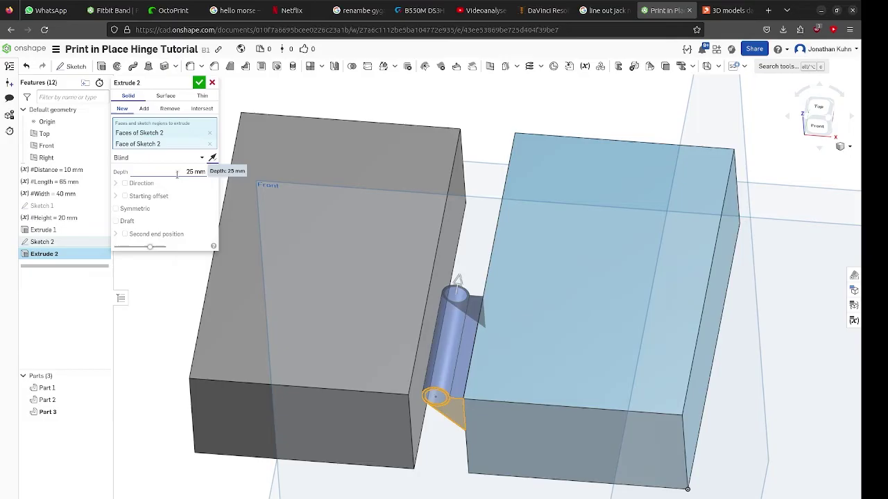
left_click(124, 208)
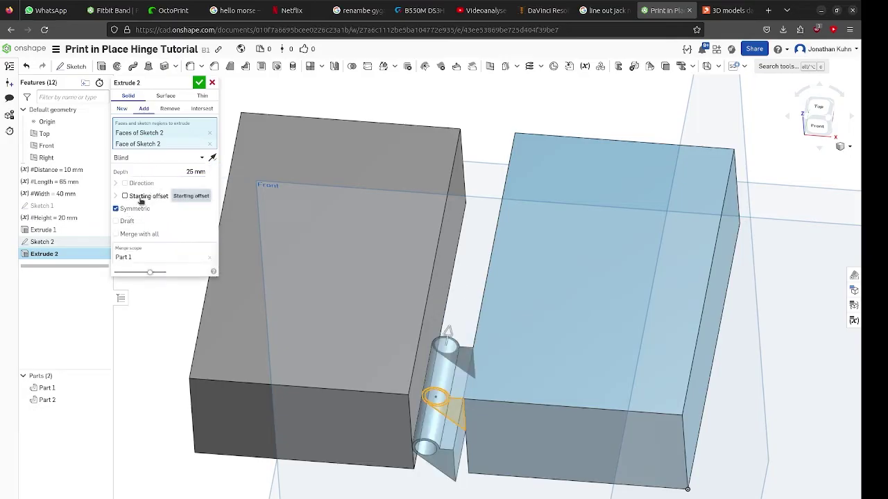
Add a starting offset of #Length/2 in the opposite direction to center the barrel along the blue block, and accept the extrusion.
left_click(125, 197)
left_click(169, 221)
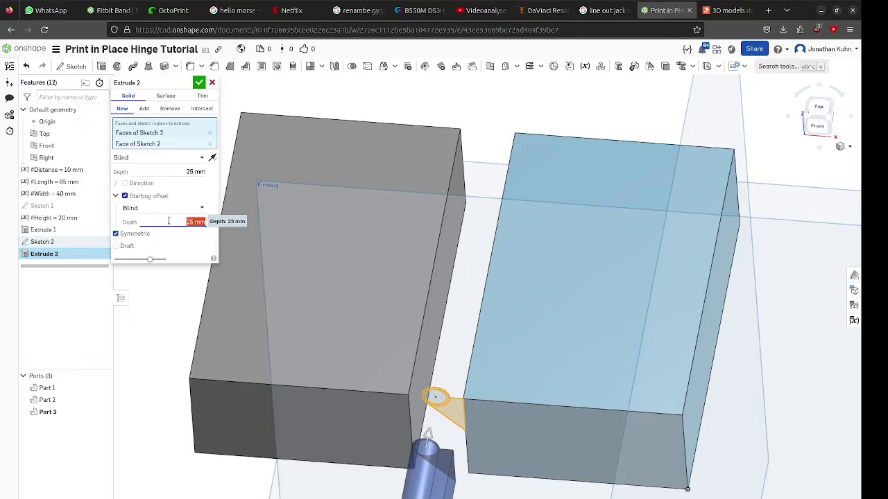
type("#Length/2")
key("Return")
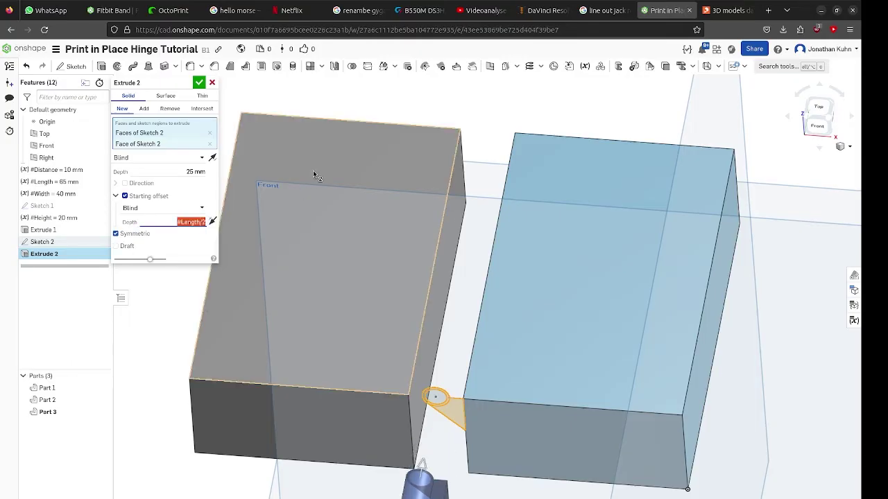
left_click(210, 226)
right_click_drag(520, 193, 501, 210)
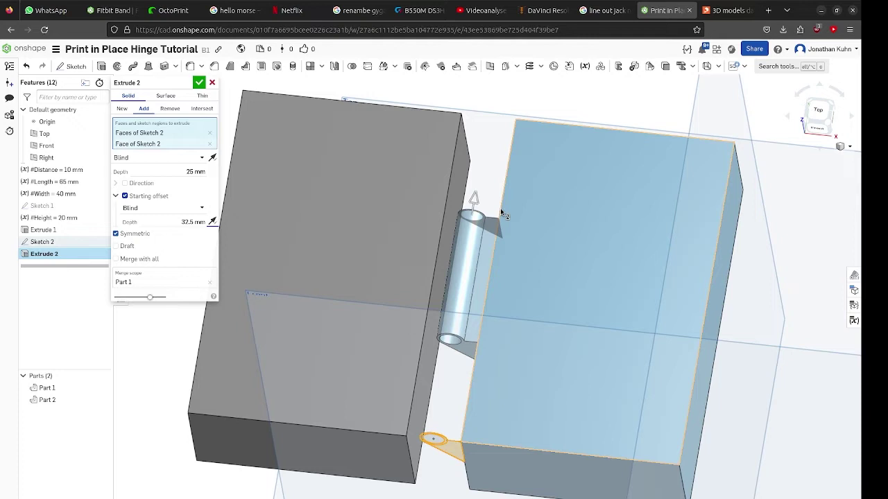
left_click(198, 82)
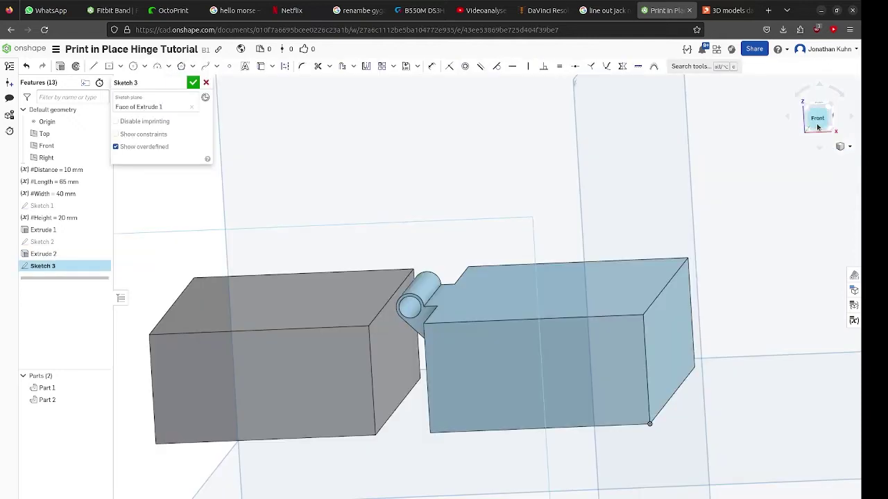
In a new sketch on the blue block's front face, show the barrel sketch and project its inner circle, outer circle and center point.
left_click(817, 127)
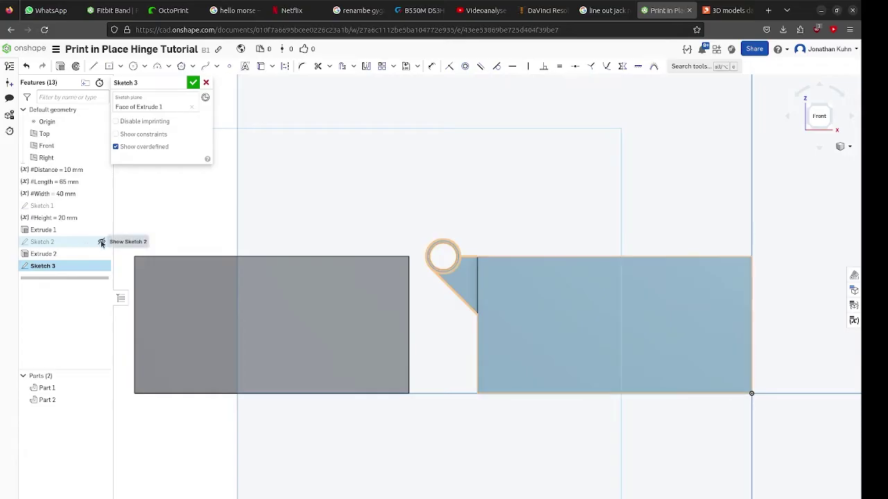
left_click(102, 241)
scroll(390, 333, "up", 3)
middle_click_drag(548, 371, 521, 335)
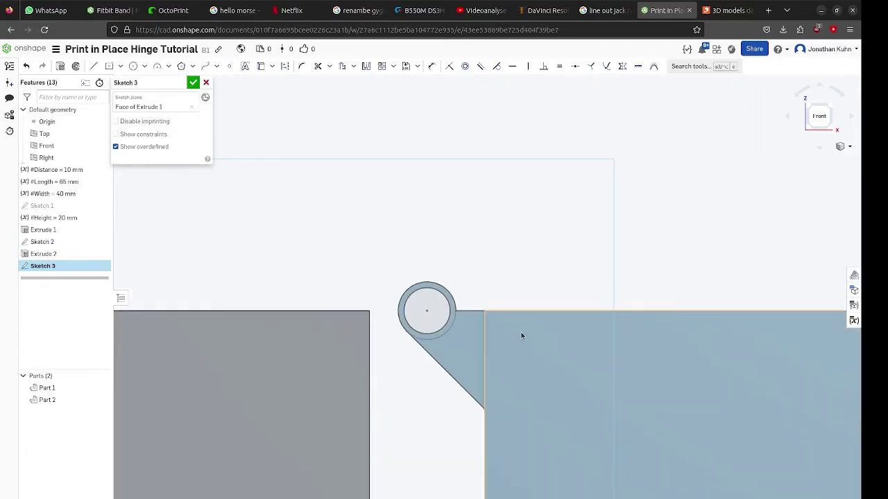
key("u")
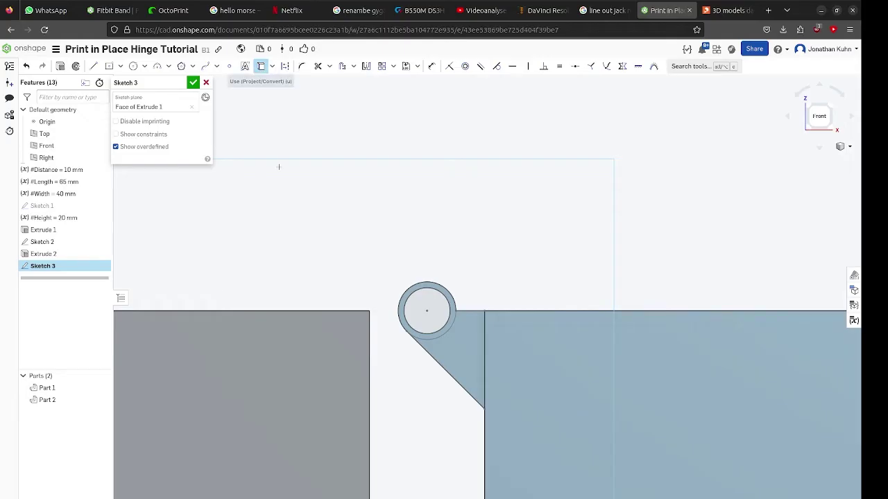
scroll(436, 332, "up", 2)
left_click(436, 332)
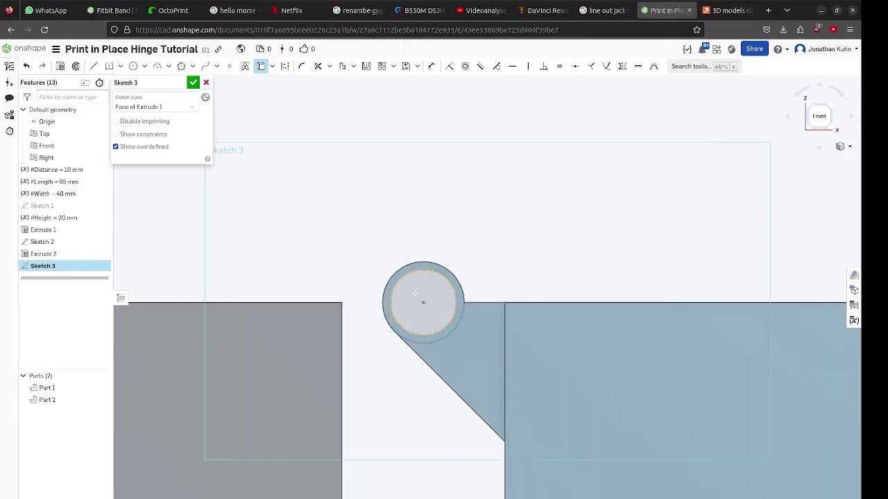
left_click(458, 325)
scroll(370, 409, "up", 3)
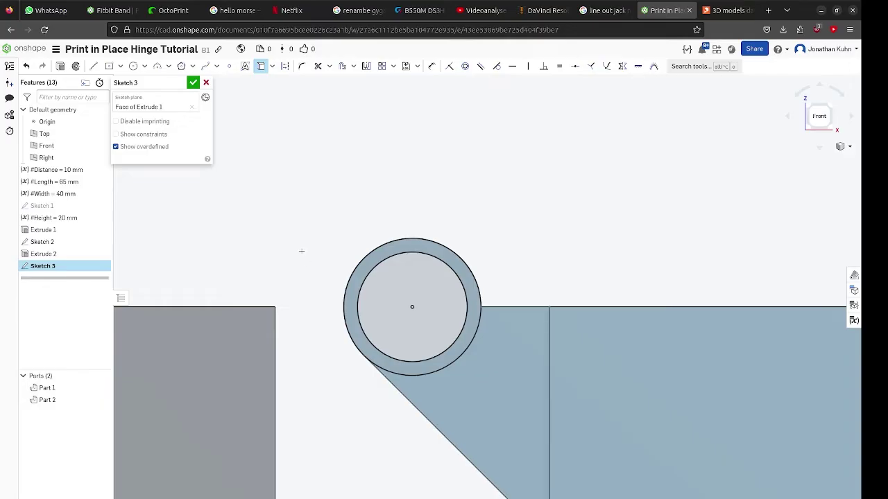
left_click(412, 304)
Offset the projected inner circle inward by 0.2 mm for the hinge pin clearance.
key("c")
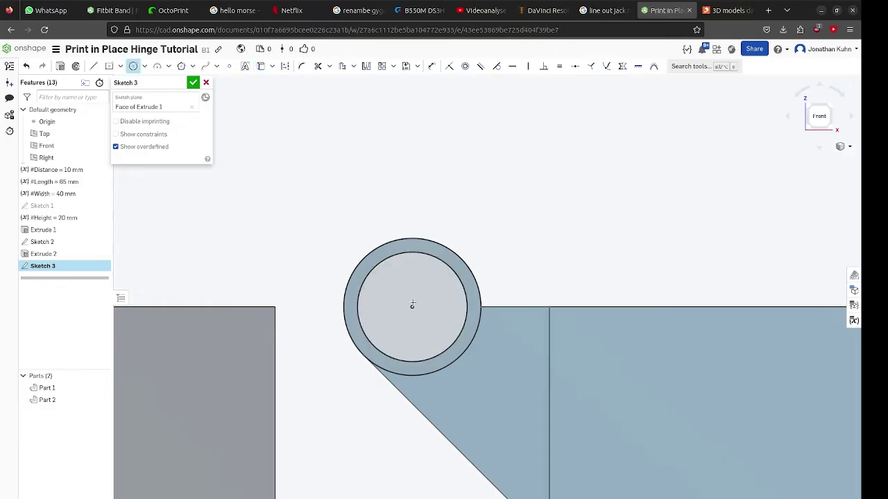
key("u")
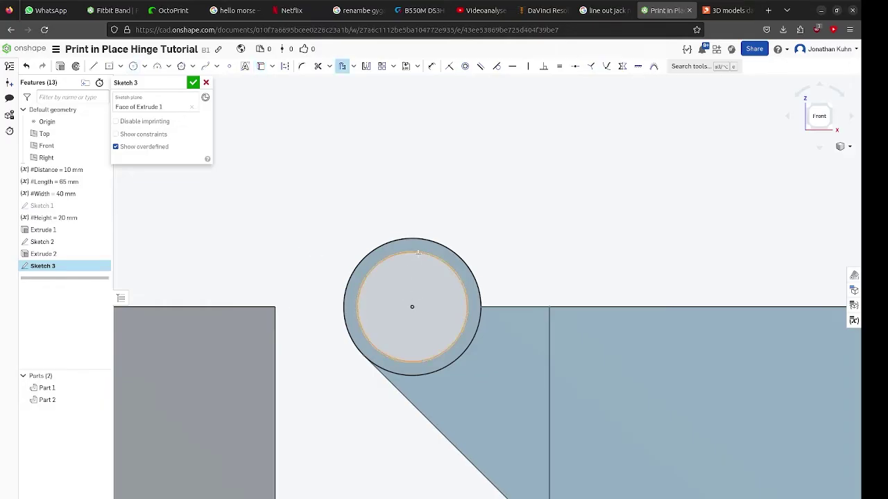
left_click(417, 252)
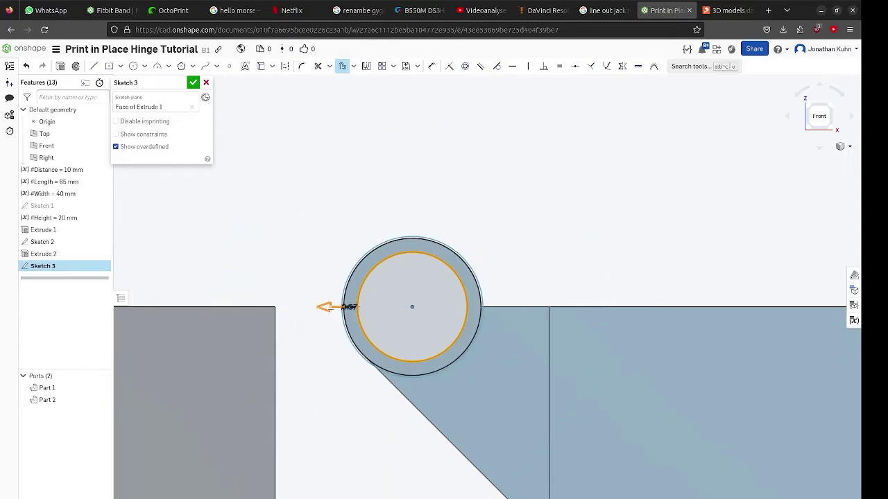
scroll(358, 306, "up", 3)
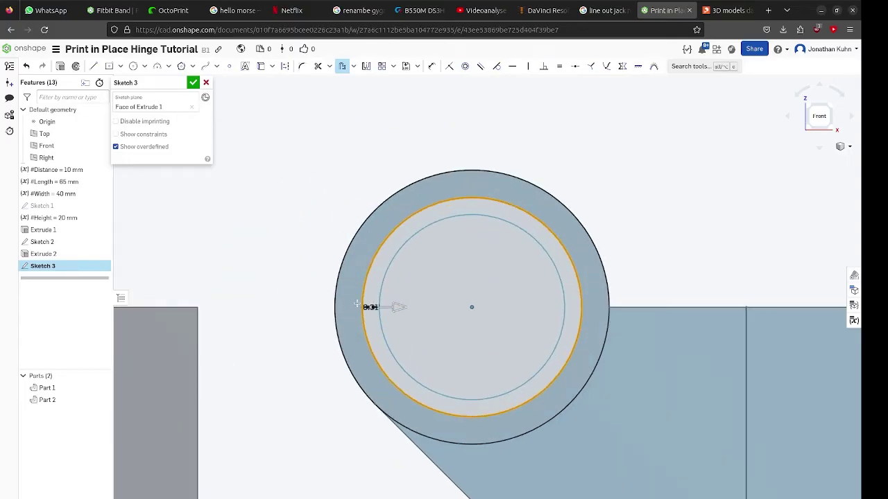
left_click(402, 302)
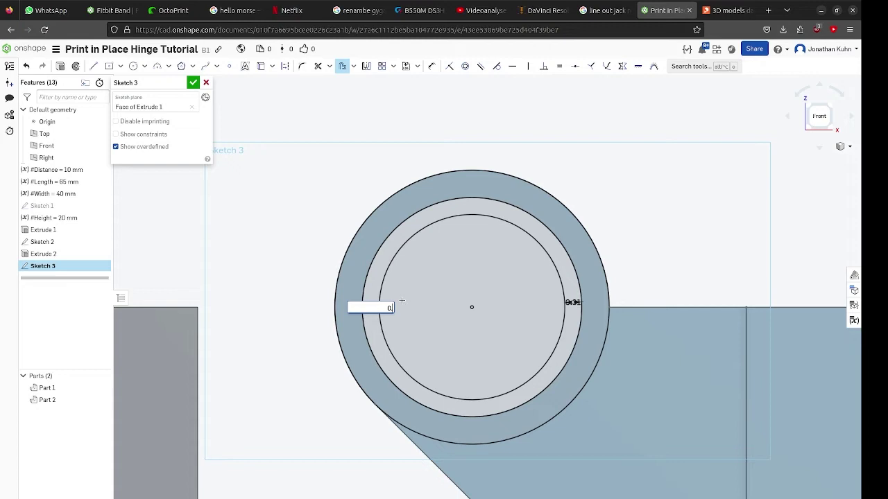
key("Return")
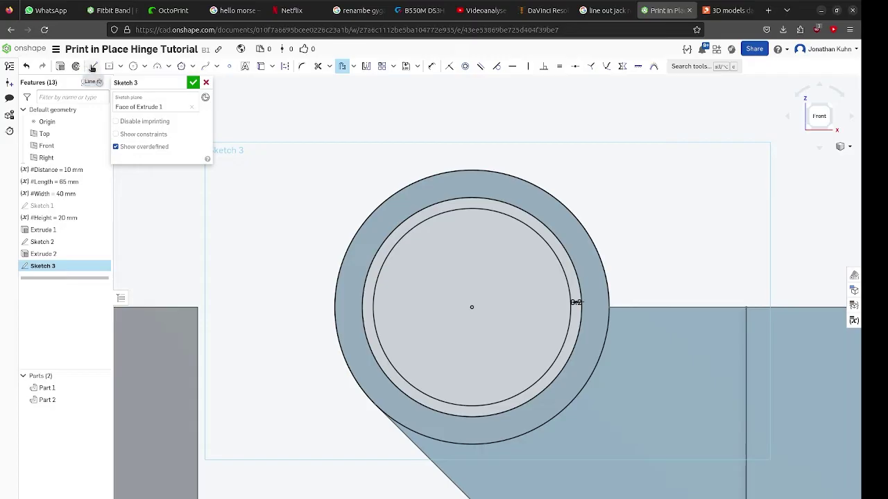
Sketch a diagonal line about 8.3 mm long from the pin circle's lower right to the gray block's side edge.
left_click(93, 66)
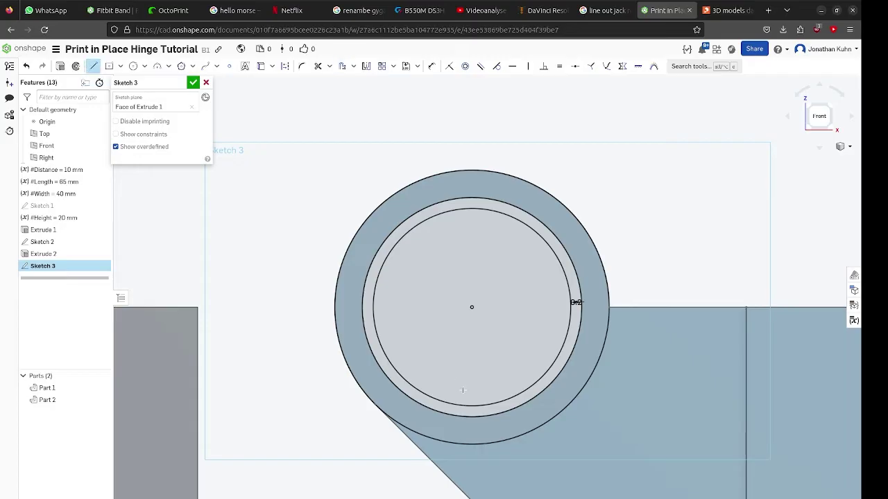
left_click(544, 376)
middle_click_drag(425, 387, 610, 83)
left_click(385, 365)
middle_click_drag(518, 324, 479, 412)
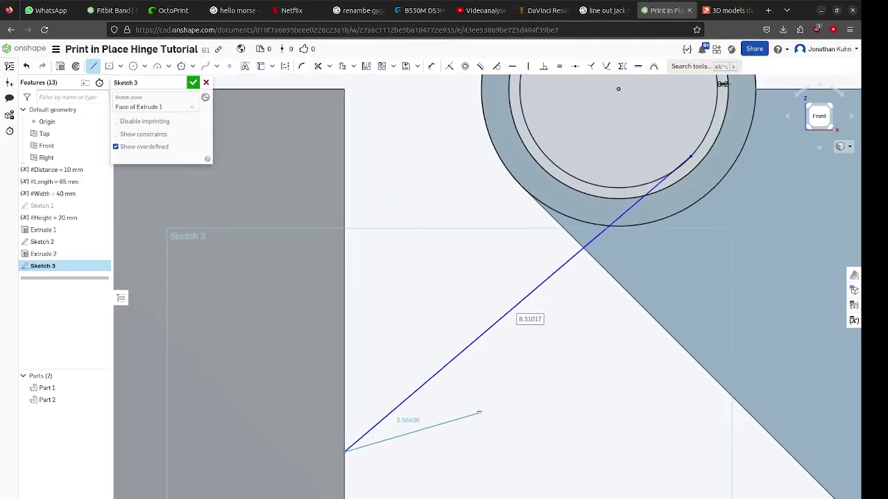
Constrain the diagonal line tangent to the innermost pin circle.
key("t")
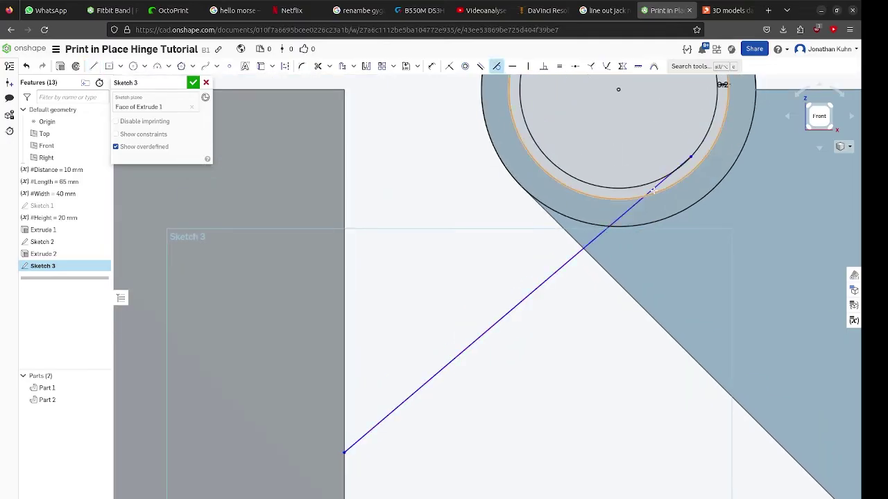
middle_click_drag(623, 180, 550, 356)
scroll(550, 356, "down", 1)
scroll(420, 341, "up", 2)
middle_click_drag(393, 312, 393, 322)
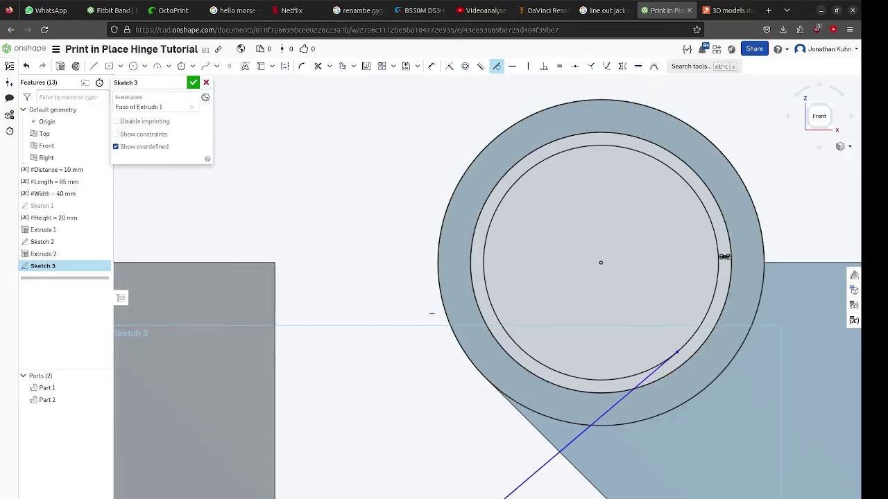
Sketch a horizontal line about 3.2 mm long from the gray block's upper corner to the innermost pin circle.
key("l")
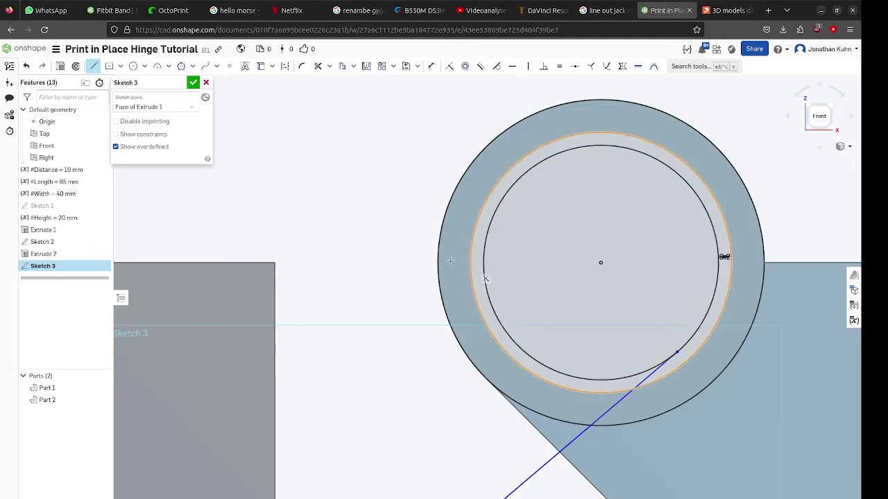
left_click(274, 262)
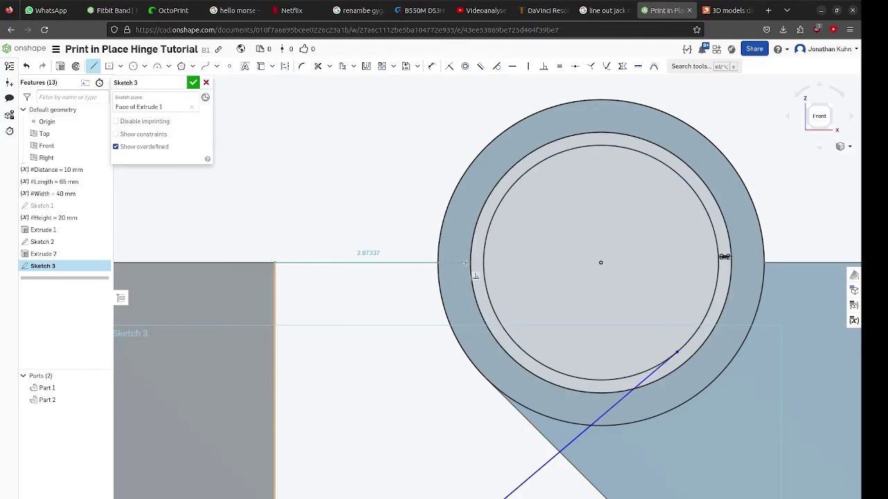
left_click(485, 262)
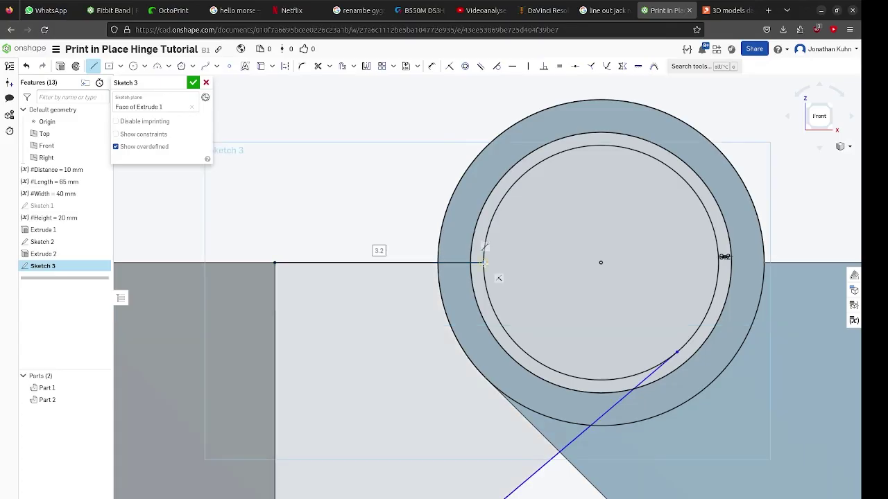
scroll(484, 262, "down", 3)
scroll(485, 263, "up", 2)
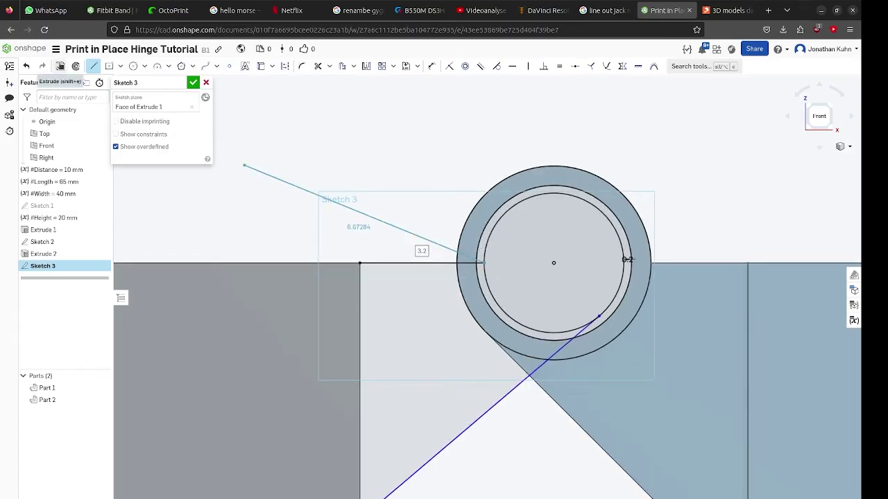
Start an extrusion of the pin sketch, keeping only the pin circle and the web regions that connect it to the gray block.
left_click(60, 66)
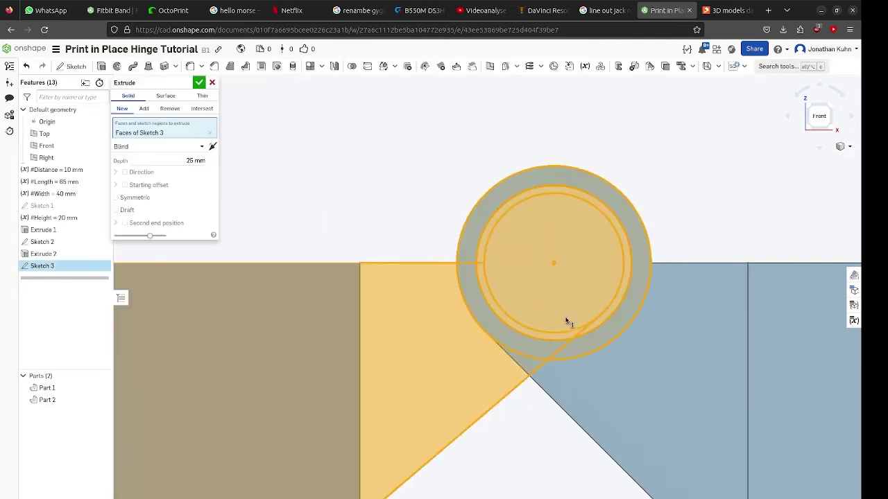
mouse_move(567, 321)
right_mouse_down()
mouse_move(582, 369)
mouse_move(571, 324)
mouse_move(514, 300)
mouse_move(453, 355)
mouse_move(502, 405)
right_mouse_up()
left_click(453, 354)
scroll(500, 392, "up", 3)
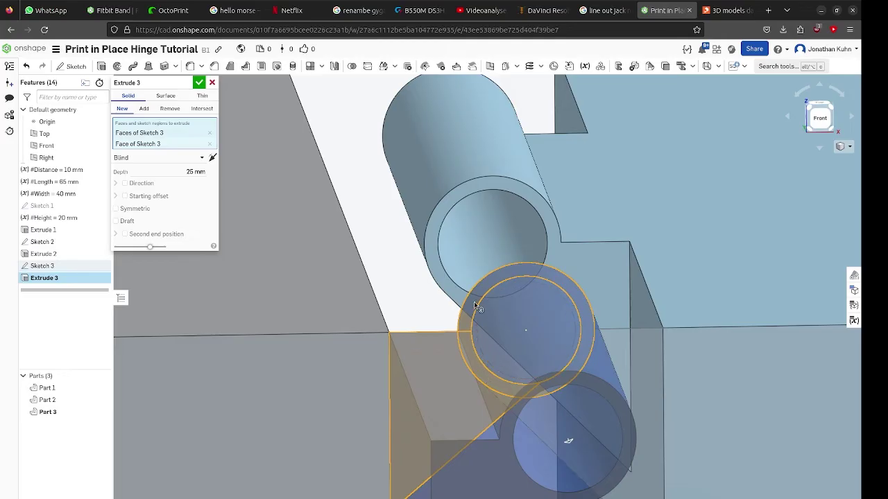
left_click(511, 324)
left_click(512, 324)
scroll(477, 351, "up", 2)
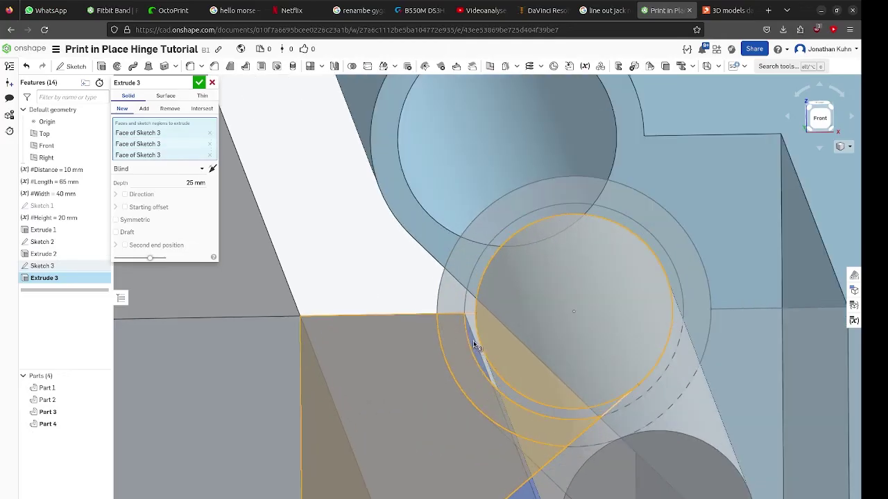
left_click(473, 341)
scroll(473, 341, "down", 3)
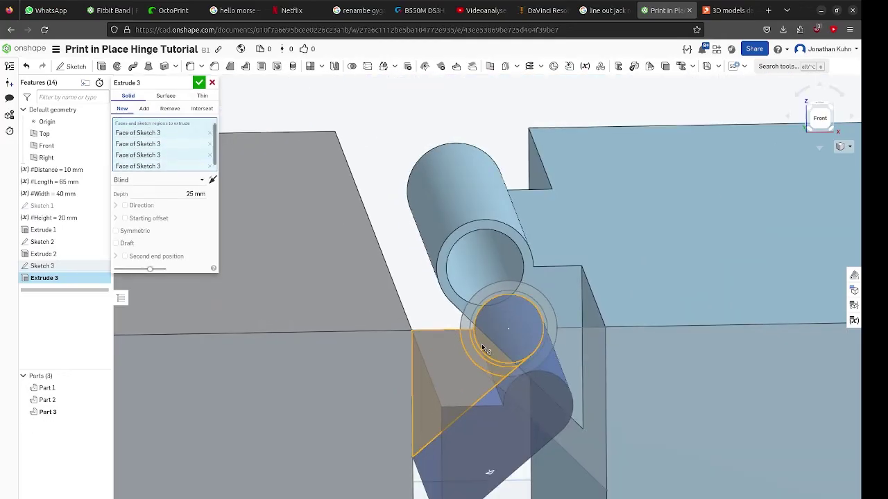
Reverse the pin extrusion toward the barrel and set its starting offset to 10 mm and its depth to 8 mm.
left_click(213, 180)
right_click_drag(476, 284, 475, 300)
middle_click_drag(425, 172, 408, 282)
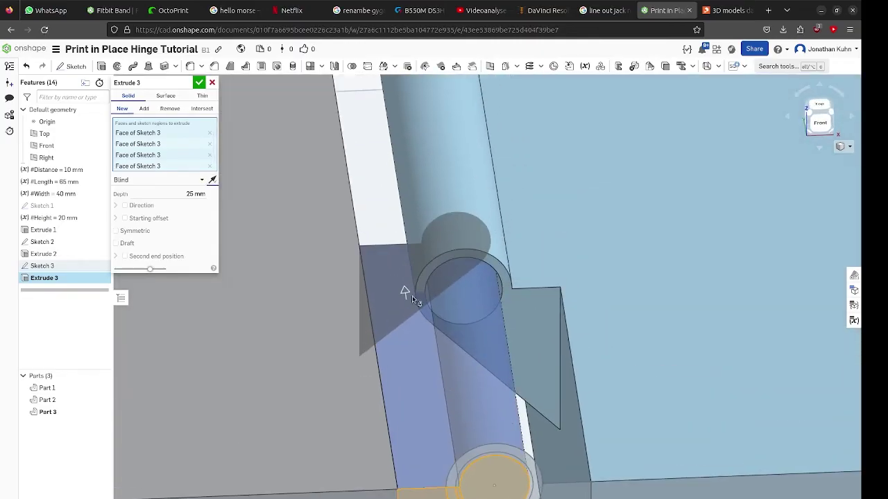
scroll(408, 280, "up", 3)
right_click_drag(408, 280, 428, 353)
scroll(402, 326, "down", 5)
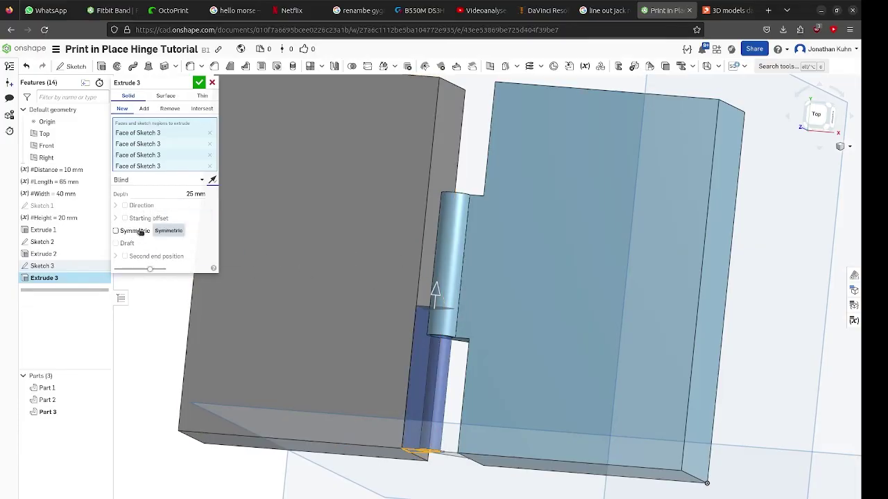
left_click(125, 218)
left_click(169, 194)
type("9")
key("Return")
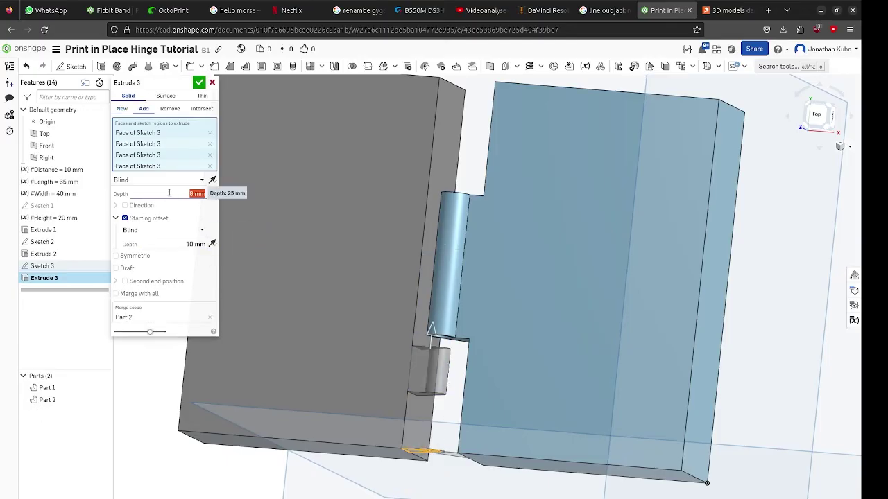
Set the first pin support's extrusion depth to 9.5 mm and finish the extrusion.
right_click_drag(424, 447, 454, 444)
scroll(443, 402, "up", 3)
type("9.5")
key("Return")
left_click(199, 83)
Start another extrusion of the pin sketch, choosing the pin circle and the web regions connecting it to the gray block.
left_click(101, 66)
right_click_drag(430, 388, 438, 314)
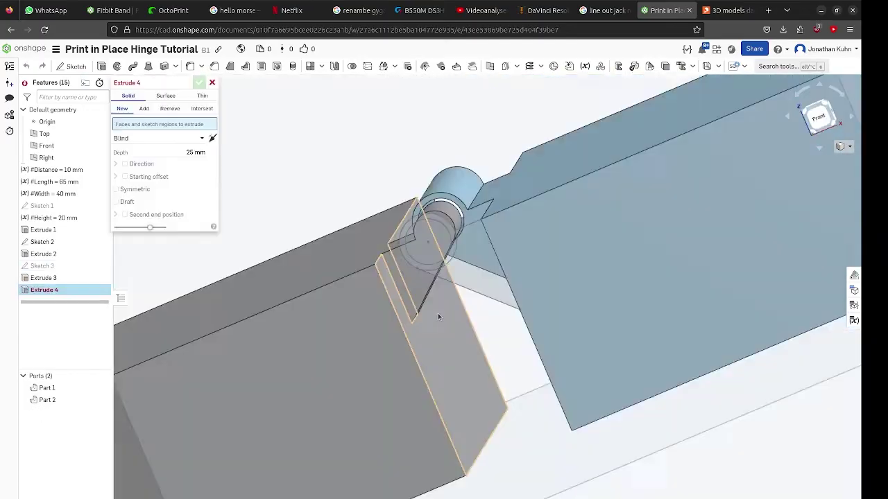
scroll(438, 314, "up", 5)
left_click(403, 440)
left_click(409, 401)
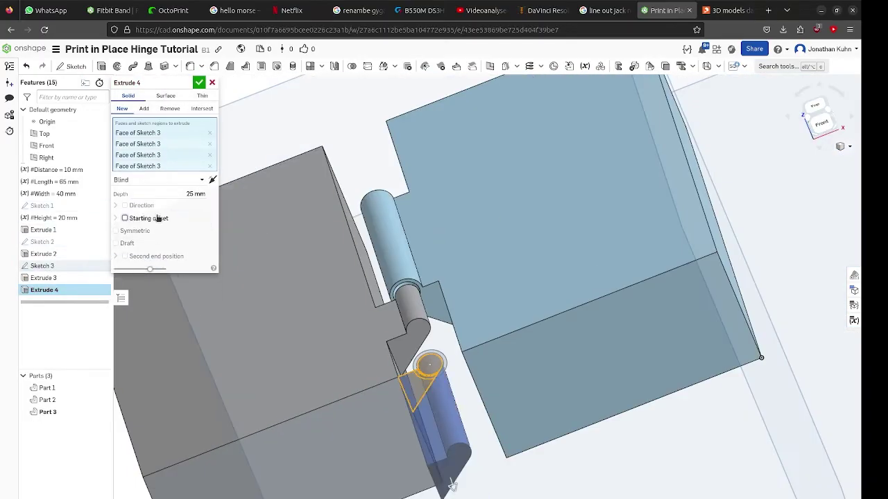
Extrude the second pin support 9.5 mm deep with a starting offset of #Length-10 toward the blocks' far end.
left_click(124, 218)
left_click(165, 244)
type("#Length")
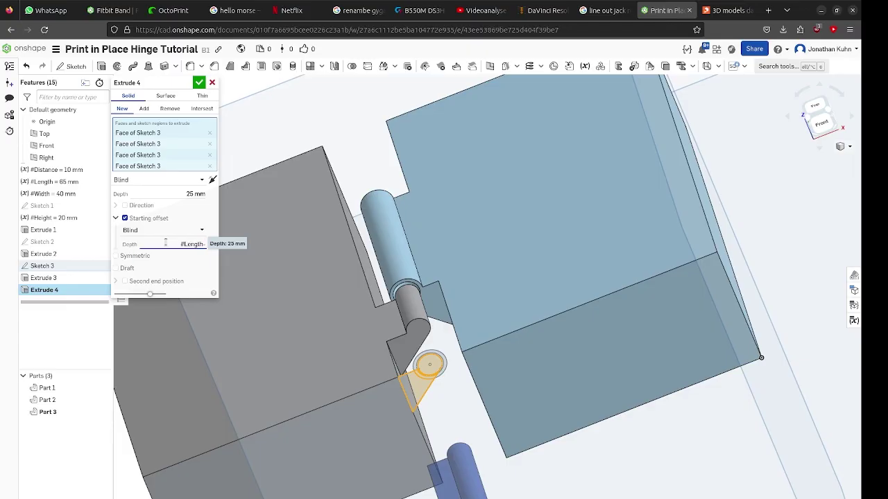
type("-10")
left_click(213, 245)
scroll(372, 301, "down", 5)
left_click(168, 195)
type("9.5")
key("Return")
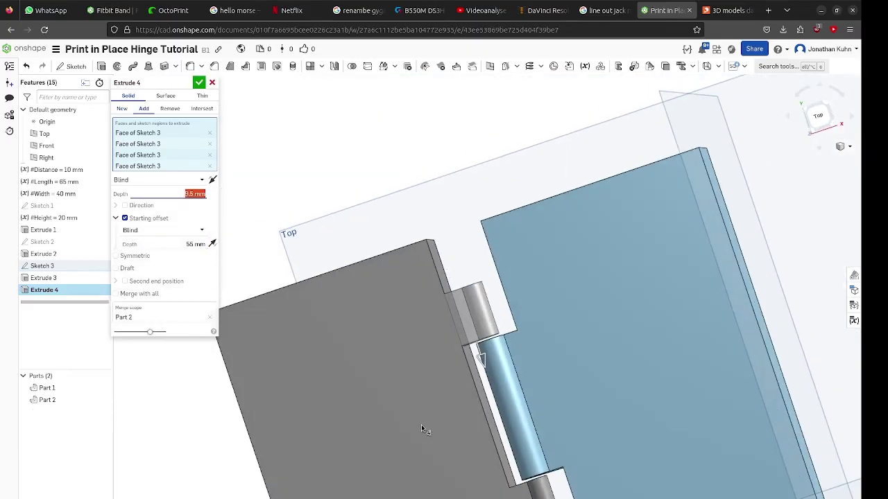
left_click(199, 83)
Start an extrusion of only the inner pin circle toward the barrel, adding it to the gray block with a 15 mm starting offset.
scroll(587, 312, "up", 5)
right_click_drag(587, 312, 521, 451)
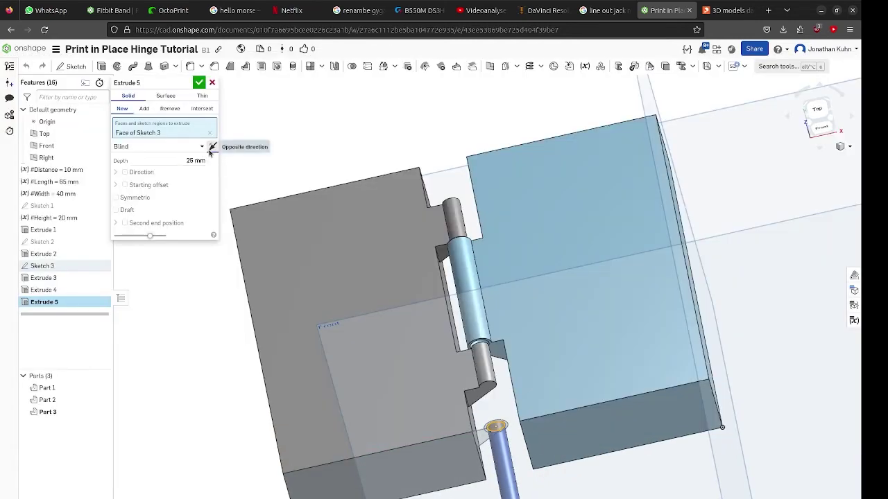
left_click(212, 147)
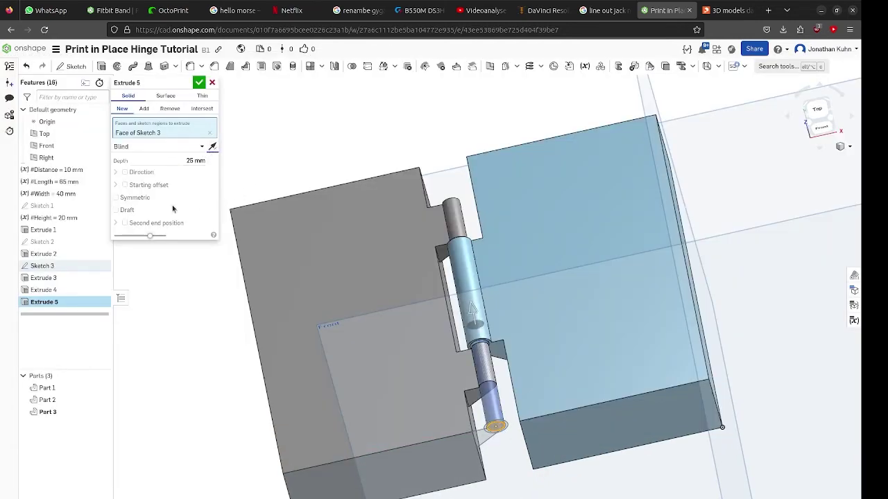
left_click(144, 109)
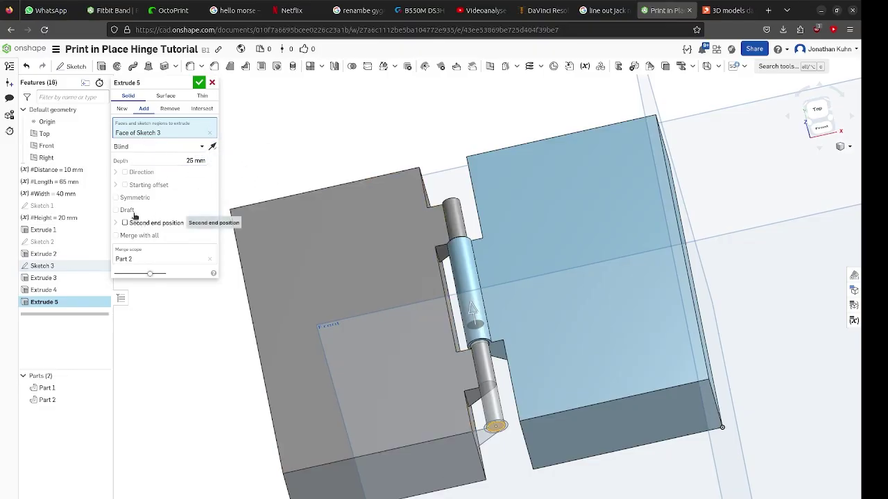
left_click(125, 184)
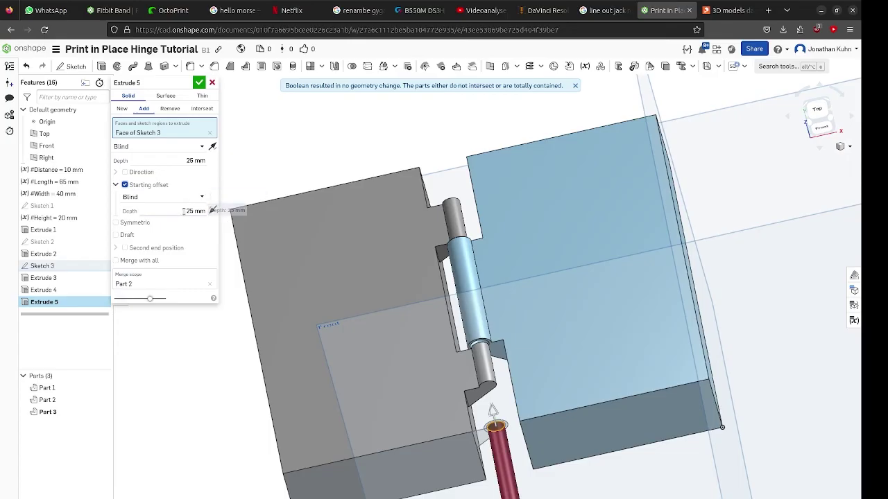
left_click(183, 211)
type("15")
key("Return")
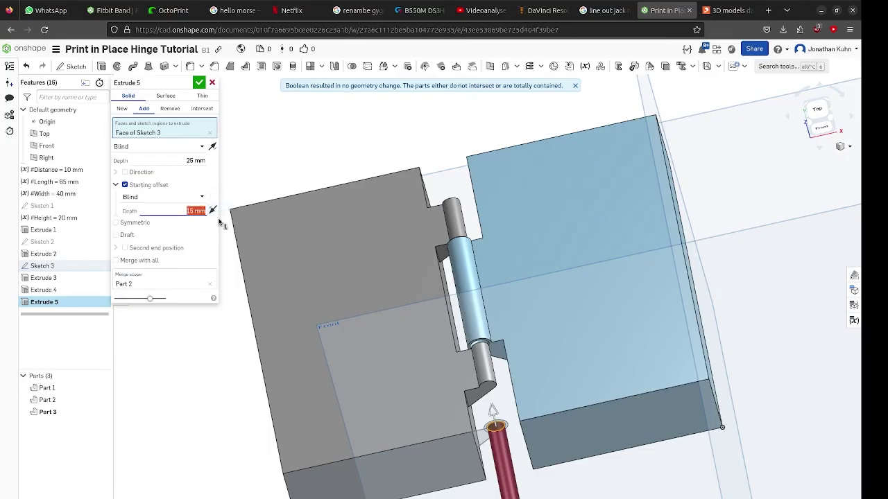
Reverse the pin's starting offset toward the barrel and extend its depth to 34.5 mm to join both supports.
right_click_drag(400, 270, 363, 217)
left_click_drag(451, 215, 449, 207)
right_click_drag(515, 257, 501, 221)
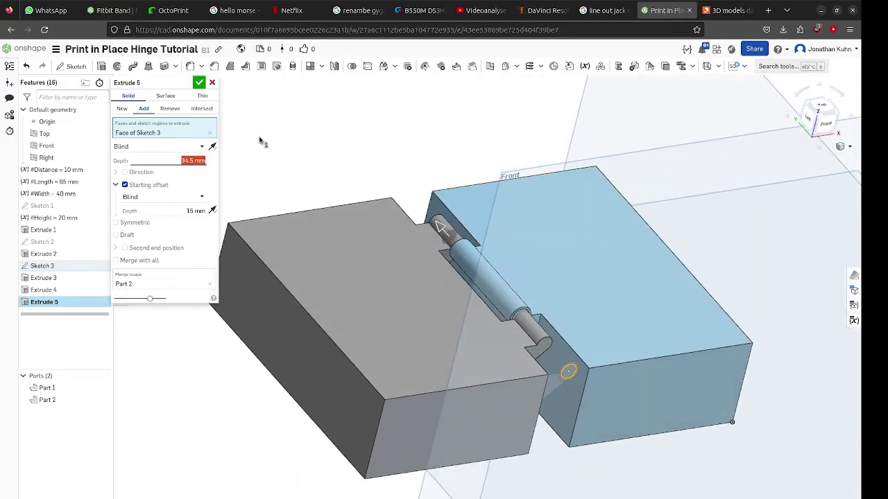
left_click(199, 85)
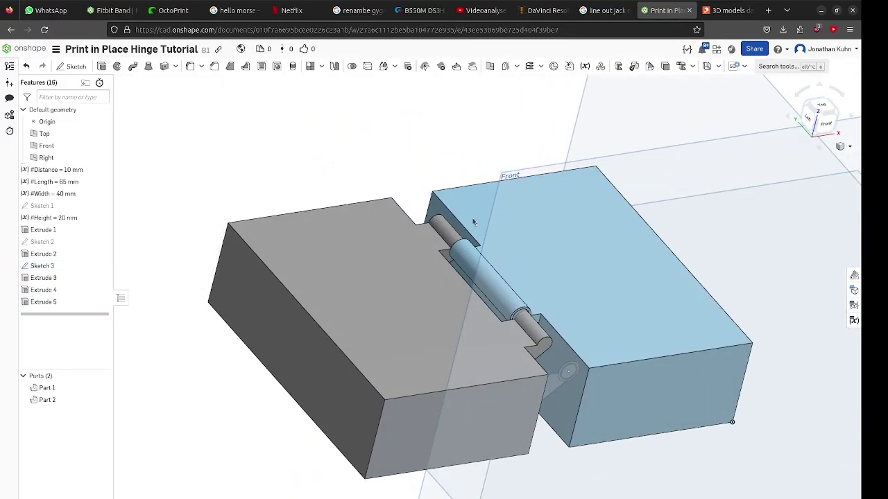
Show the part studio's variable table and fit the whole hinge in the view.
right_click_drag(444, 229, 442, 282)
scroll(433, 256, "up", 5)
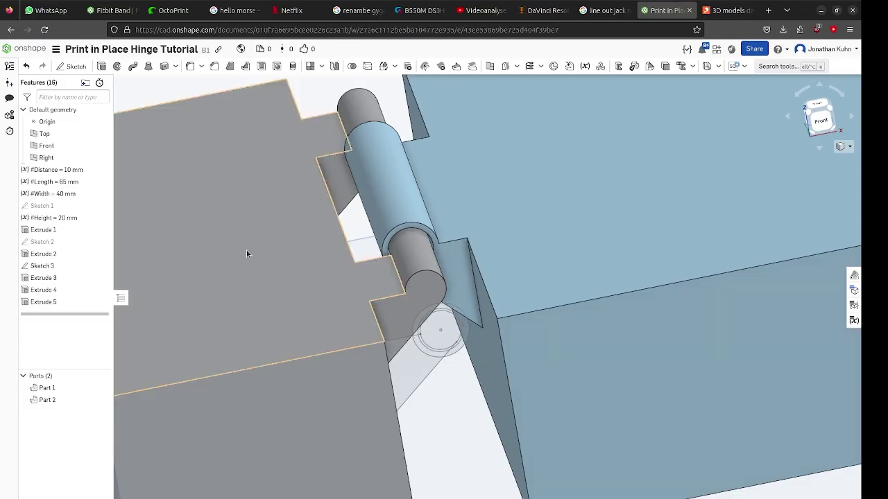
left_click(853, 321)
key("f")
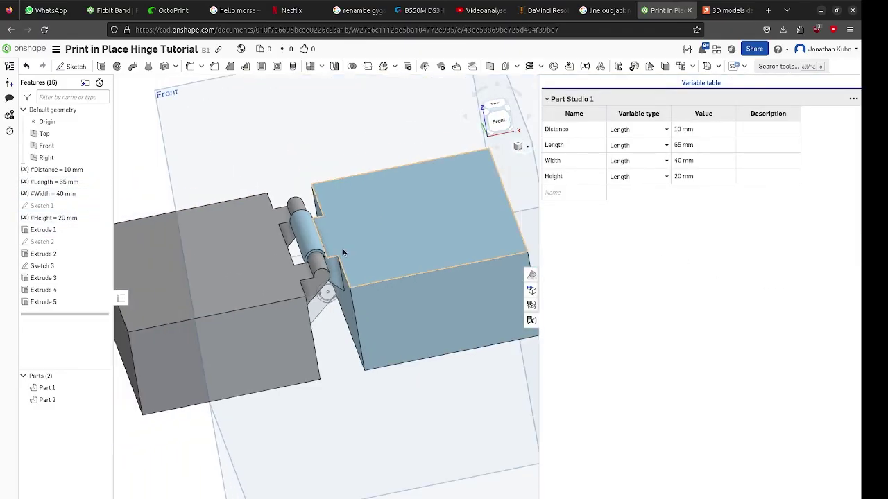
Try the Distance variable at 5 mm and then at 8 mm.
left_click(684, 130)
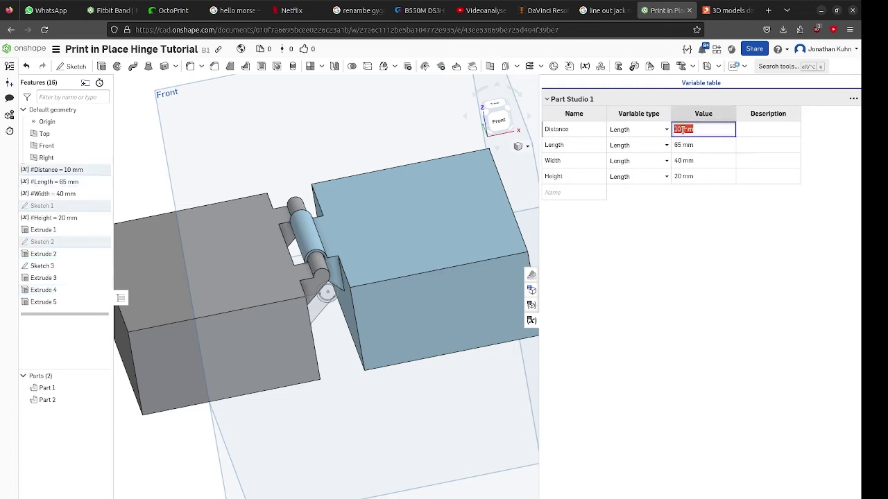
type("5")
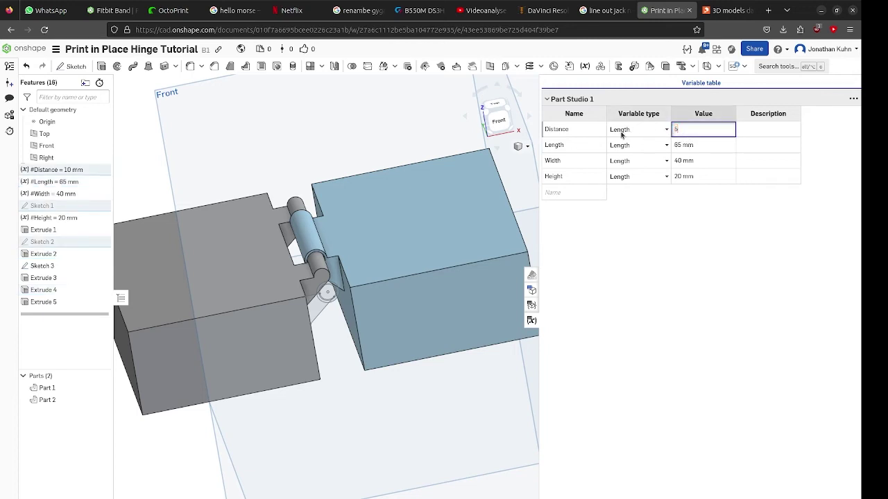
key("Return")
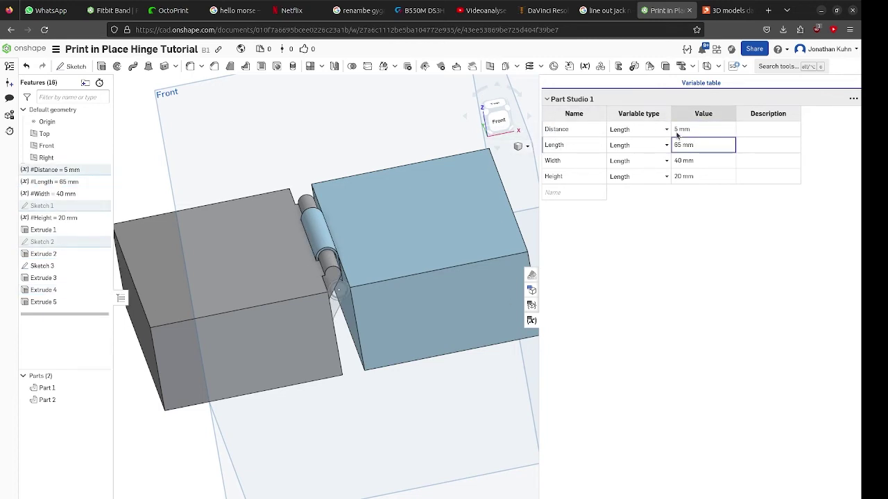
left_click(679, 130)
type("8")
key("Return")
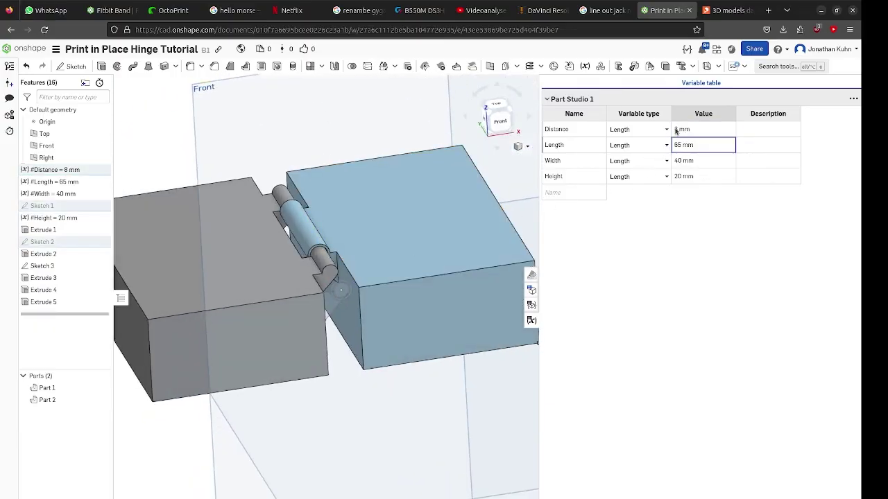
Set the Distance variable to 7 mm.
left_click(676, 130)
type("7")
key("Return")
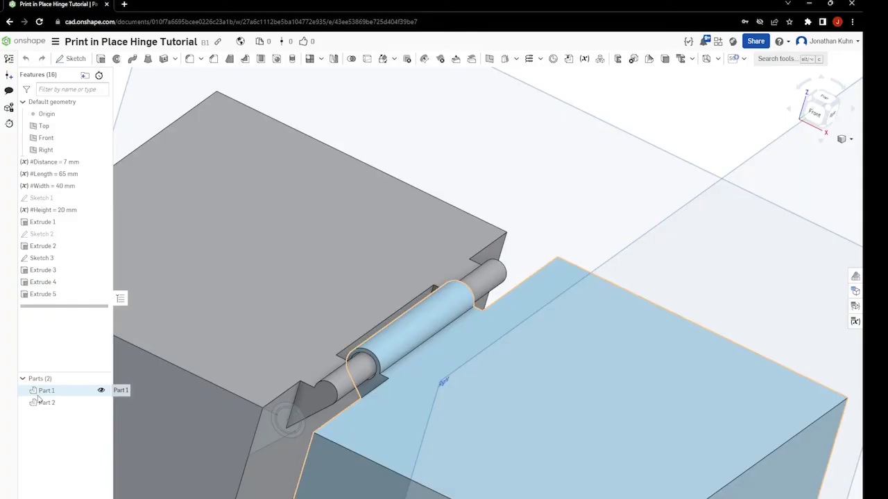
Set up an export of Part 1 and Part 2 together in STL format.
left_click(43, 391)
left_click(46, 402, "shift")
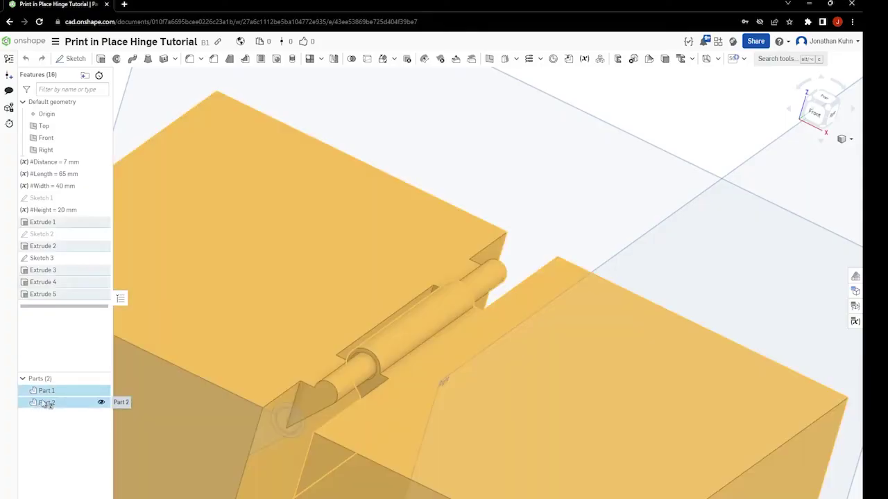
right_click(52, 397)
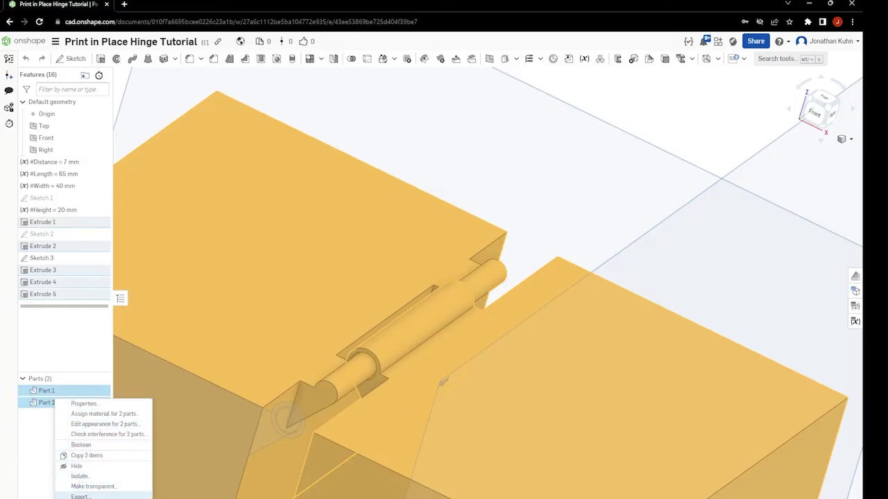
left_click(80, 496)
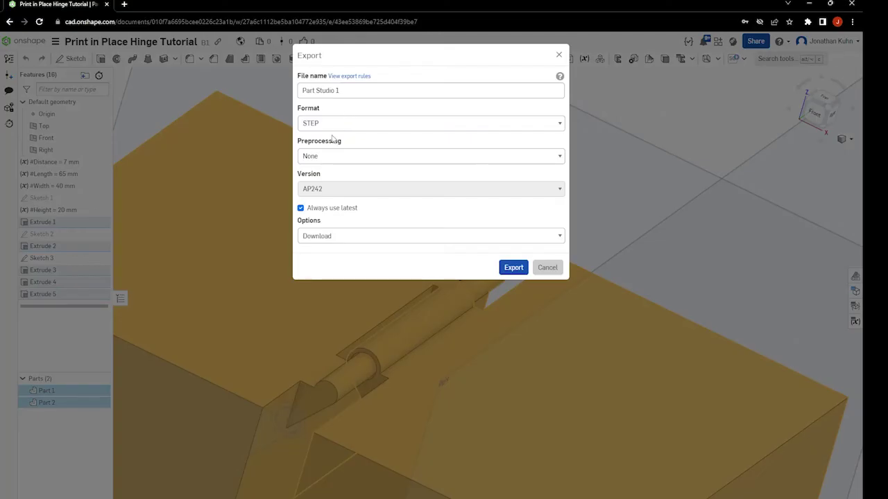
left_click(325, 251)
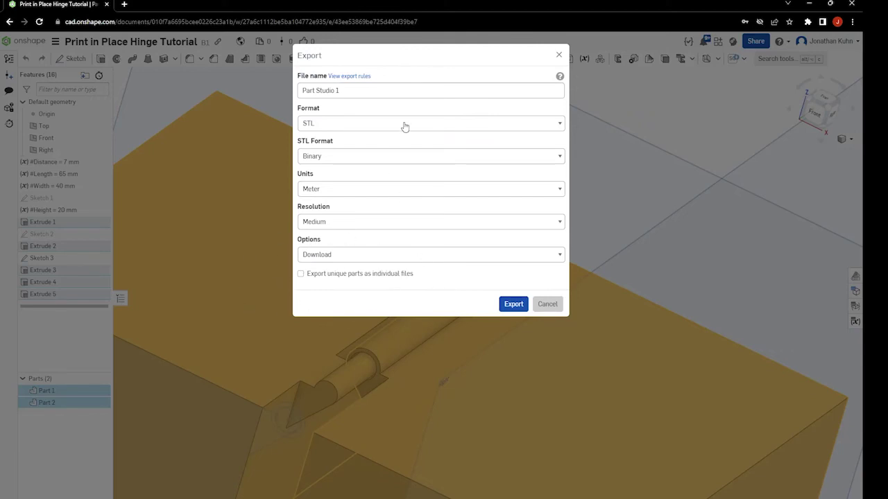
left_click(352, 156)
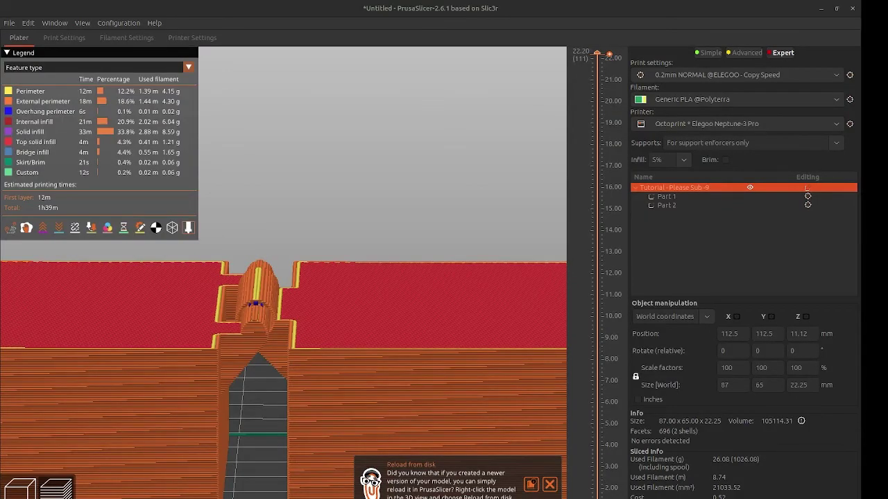
In PrusaSlicer, examine the sliced hinge's pin and barrel layers from a height of 18.6 mm up to 22 mm.
left_click(548, 125)
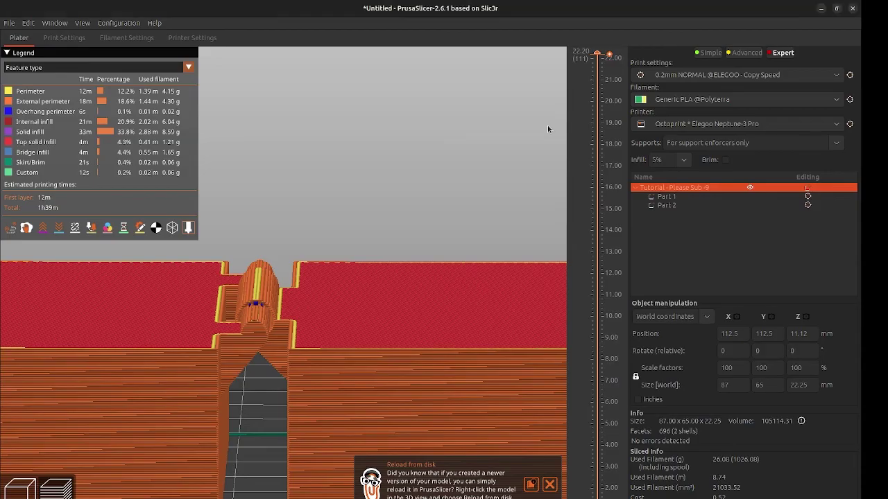
left_click_drag(395, 179, 416, 270)
middle_click_drag(318, 335, 413, 368)
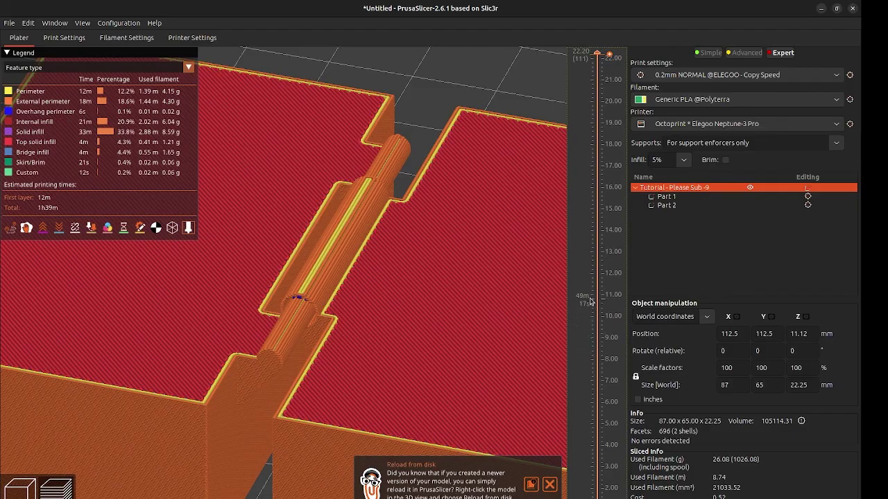
left_click_drag(590, 299, 594, 132)
left_click_drag(435, 226, 526, 295)
scroll(318, 274, "up", 5)
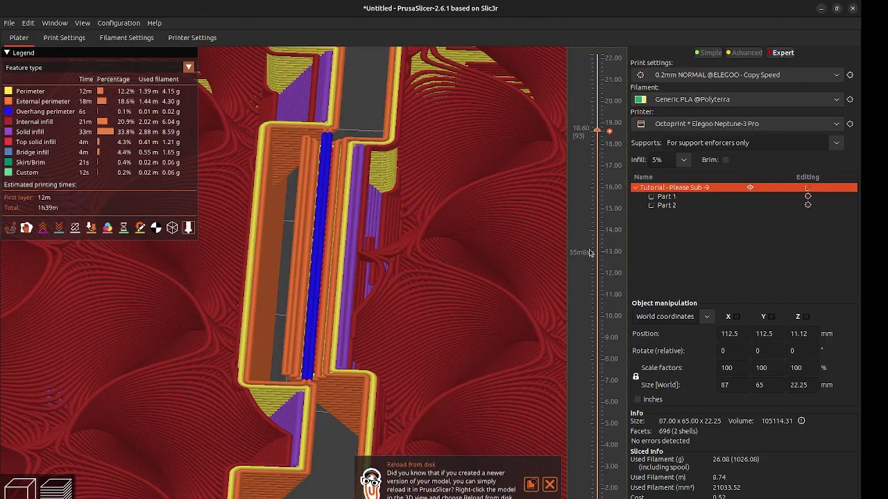
scroll(589, 253, "up", 7)
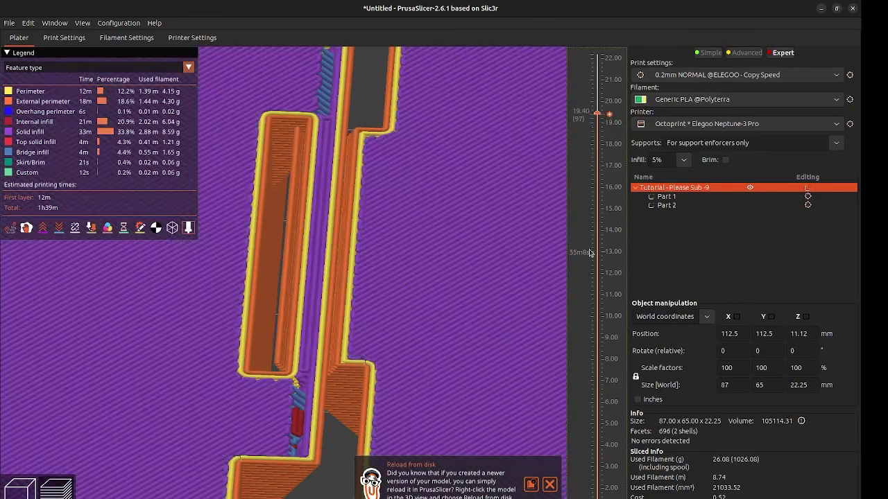
scroll(590, 253, "up", 11)
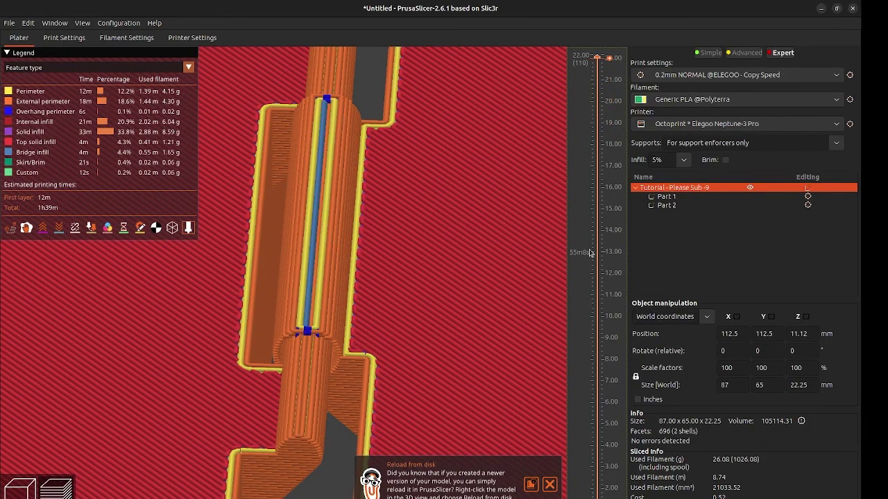